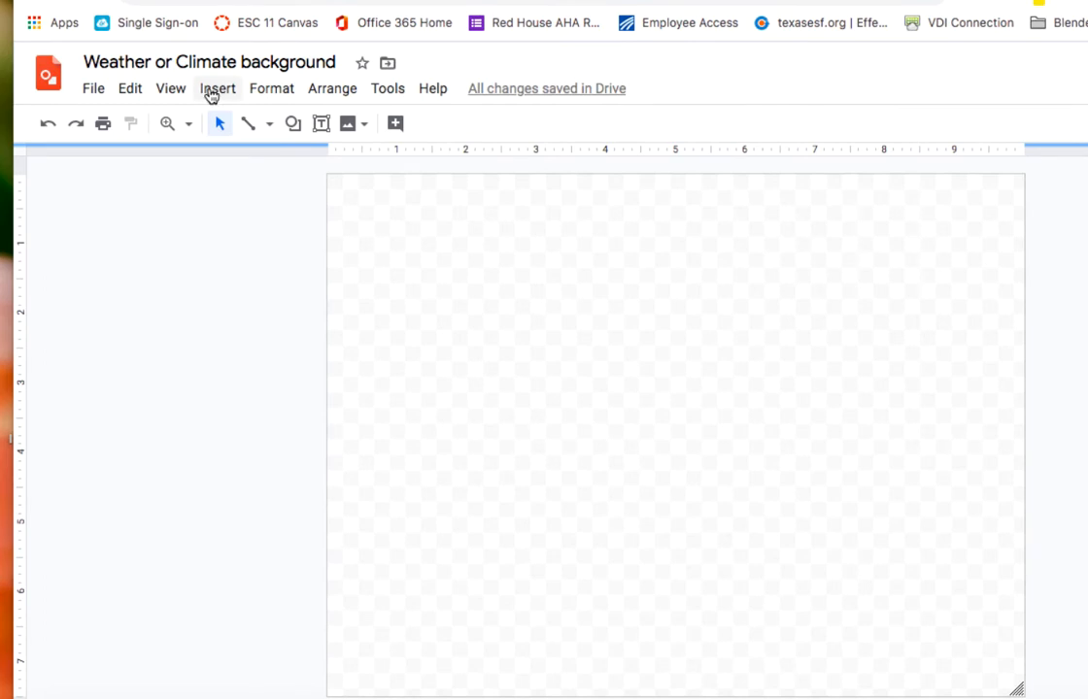
- Insert a 2 x 2 table into the blank drawing
{"action": "left_click", "coordinate": [214, 95]}
{"action": "mouse_move", "coordinate": [269, 217]}
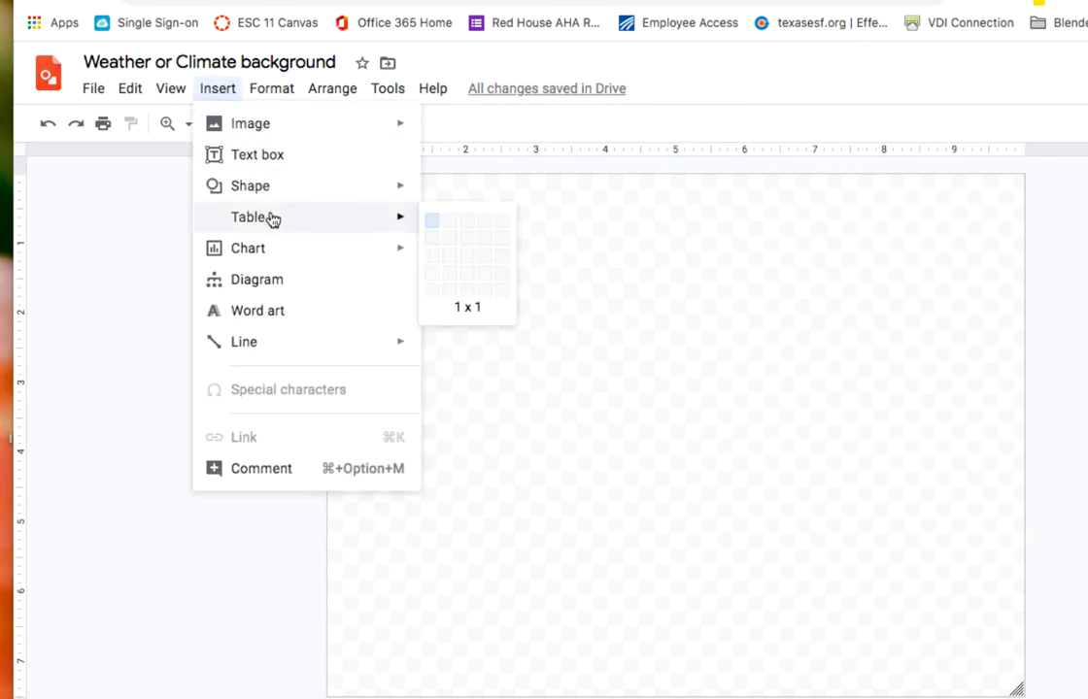
{"action": "left_click", "coordinate": [448, 239]}
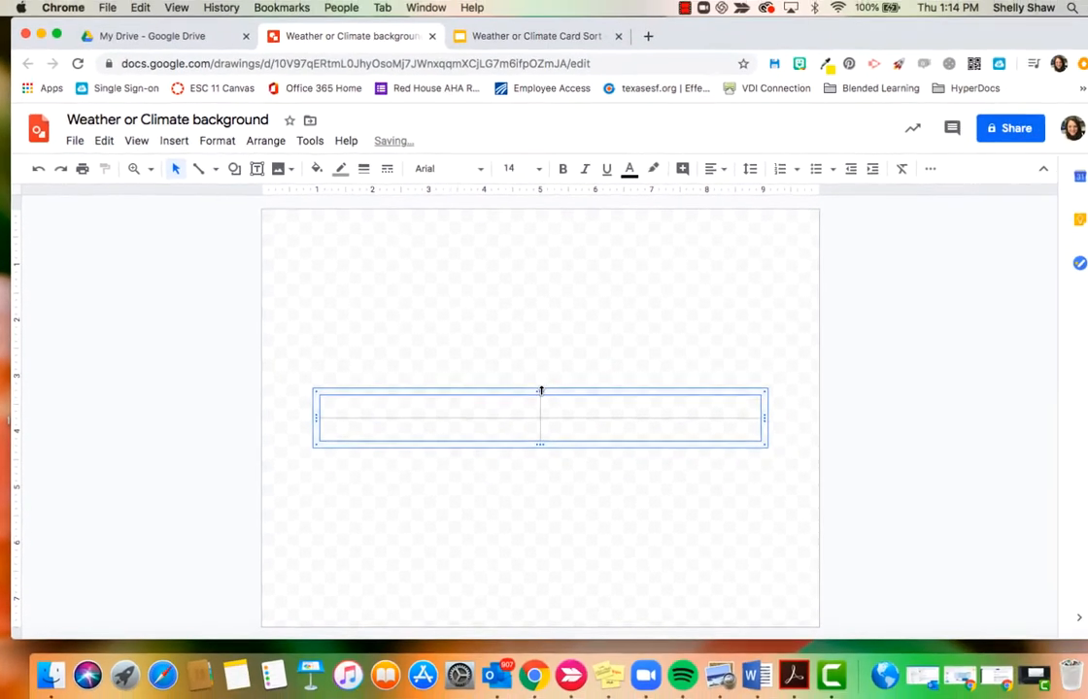
- Stretch the table's four outer edges so that it fills the whole canvas
{"action": "left_click_drag", "start_coordinate": [652, 398], "coordinate": [618, 185]}
{"action": "left_click_drag", "start_coordinate": [496, 217], "coordinate": [495, 212]}
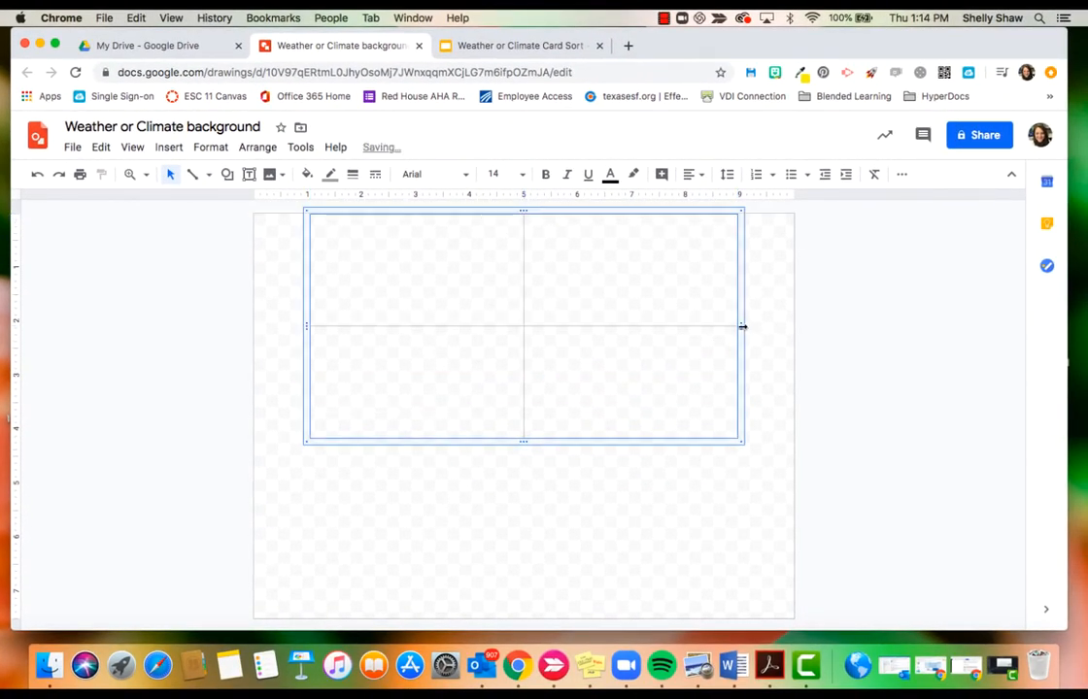
{"action": "left_click_drag", "start_coordinate": [742, 326], "coordinate": [796, 330]}
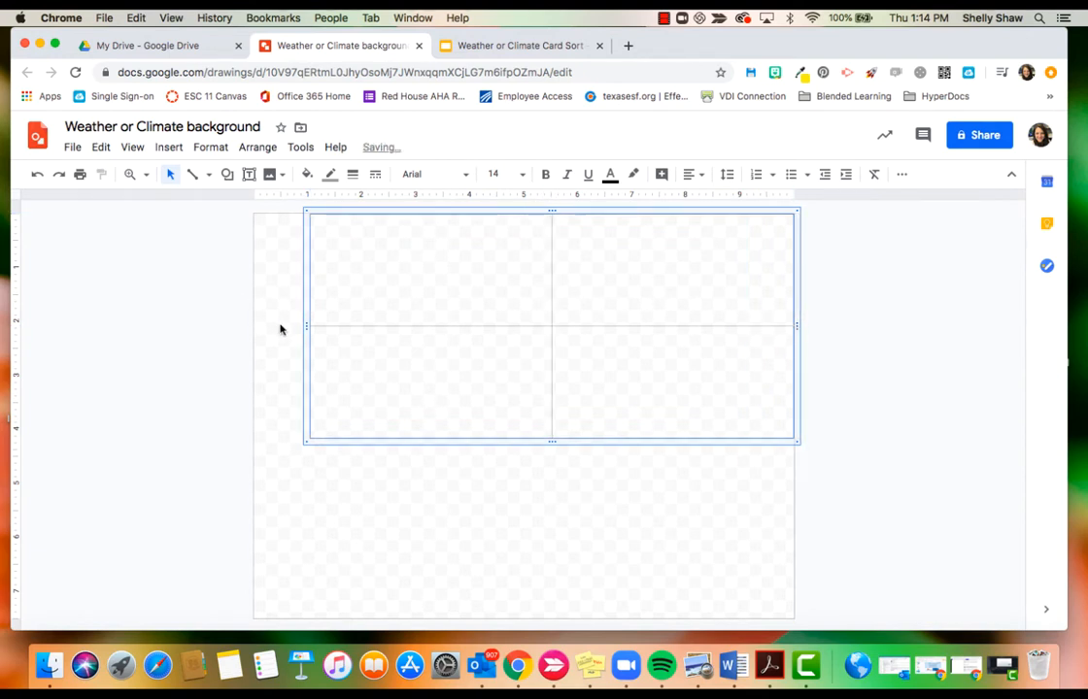
{"action": "left_click_drag", "start_coordinate": [307, 327], "coordinate": [254, 329]}
{"action": "left_click_drag", "start_coordinate": [521, 444], "coordinate": [522, 621]}
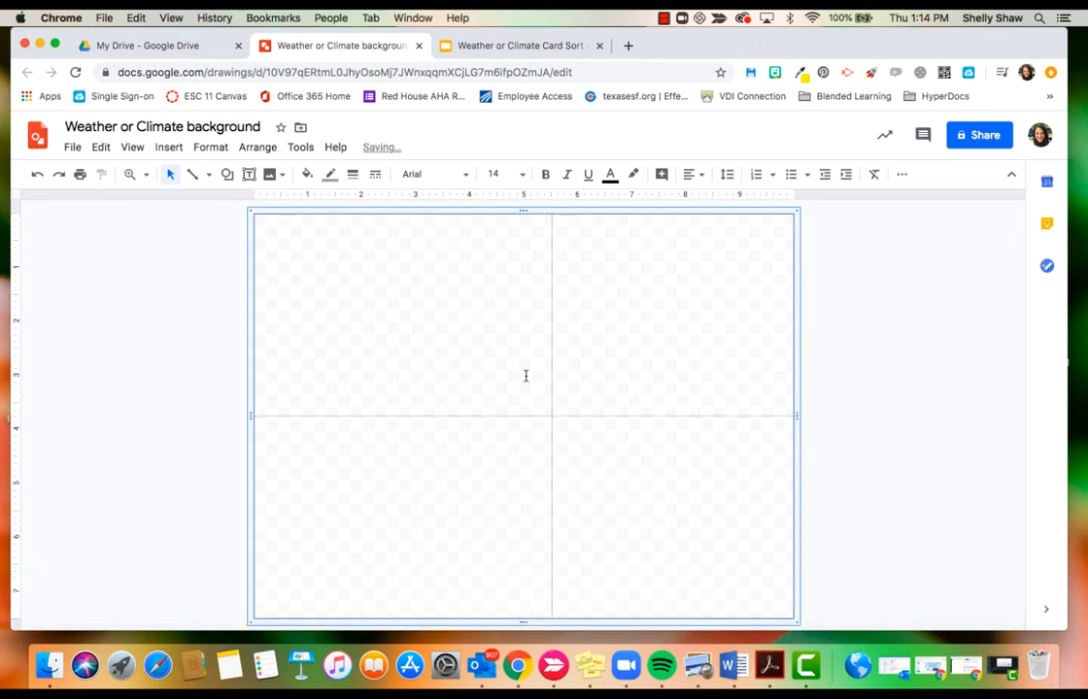
- Shorten the table's first row to a header about 1 inch high, centre the column divider, and keep the table reaching the canvas's lower edge
{"action": "left_click_drag", "start_coordinate": [527, 416], "coordinate": [520, 267]}
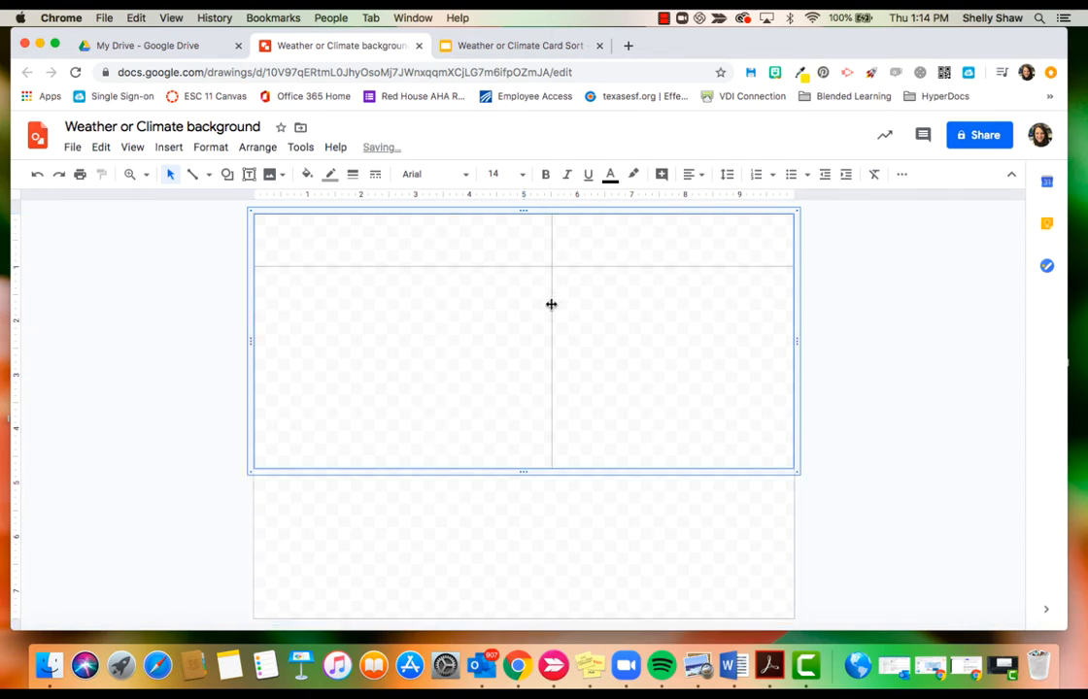
{"action": "left_click_drag", "start_coordinate": [551, 304], "coordinate": [523, 309]}
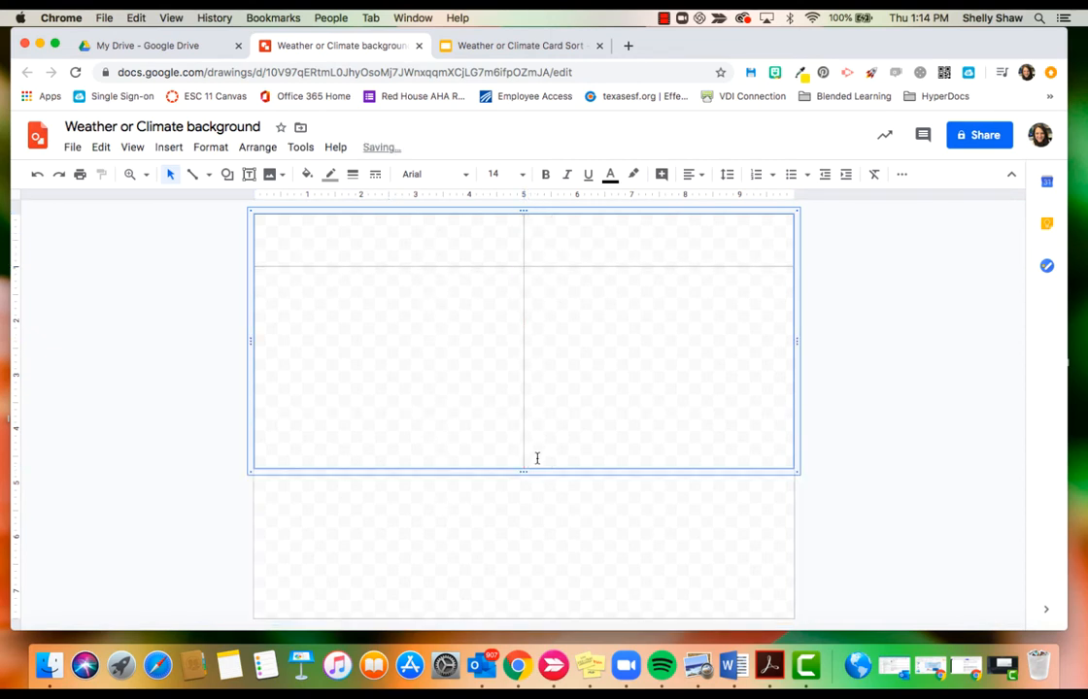
{"action": "left_click_drag", "start_coordinate": [522, 472], "coordinate": [512, 619]}
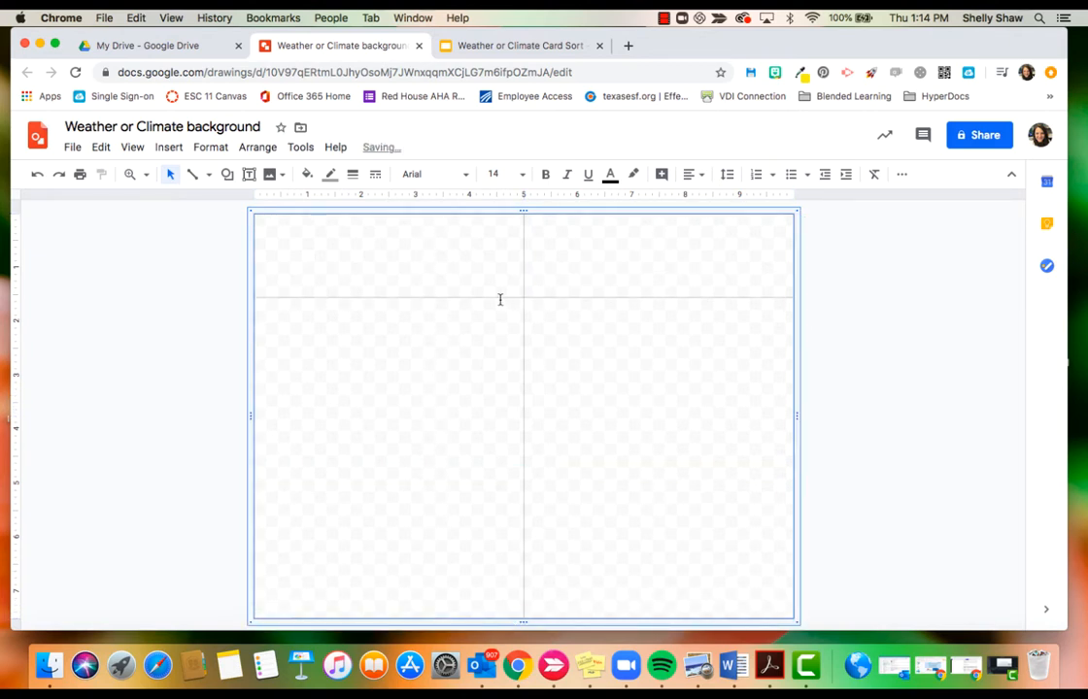
{"action": "left_click_drag", "start_coordinate": [499, 297], "coordinate": [500, 264]}
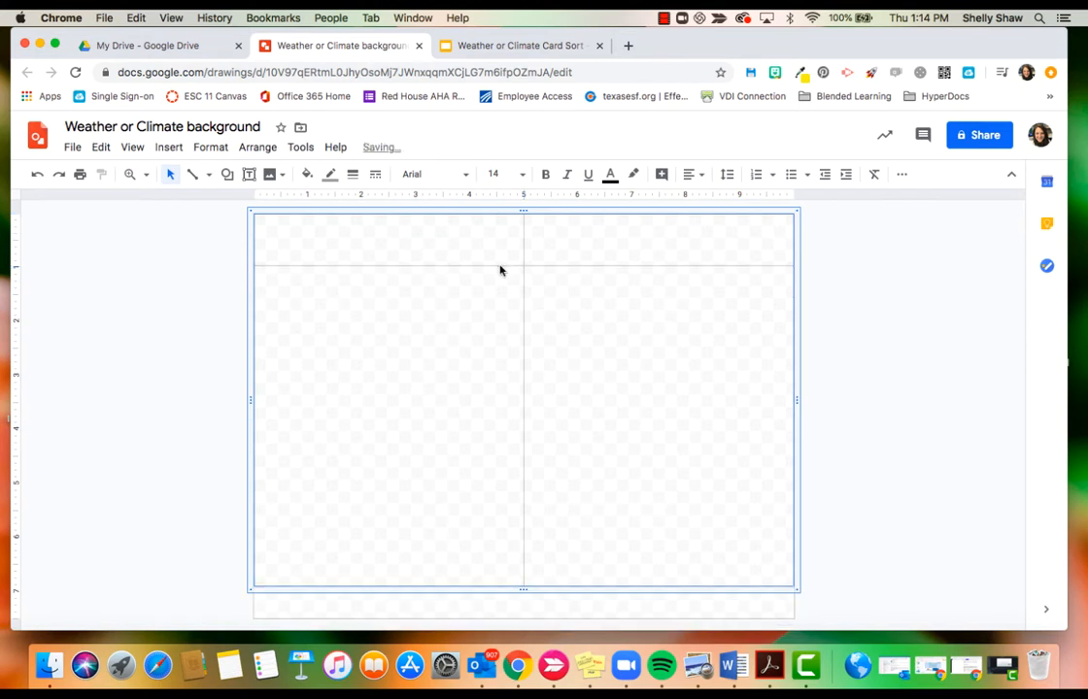
{"action": "left_click_drag", "start_coordinate": [522, 589], "coordinate": [519, 619]}
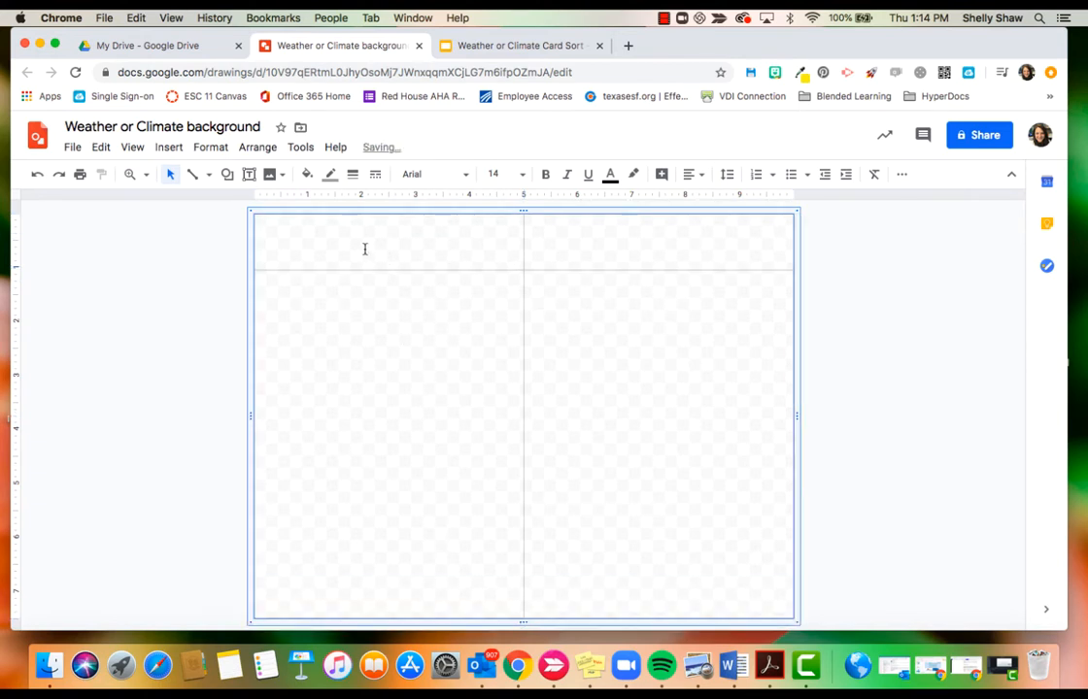
- Enter the headings "Weather" and "Climate" in the two header cells
{"action": "left_click", "coordinate": [324, 243]}
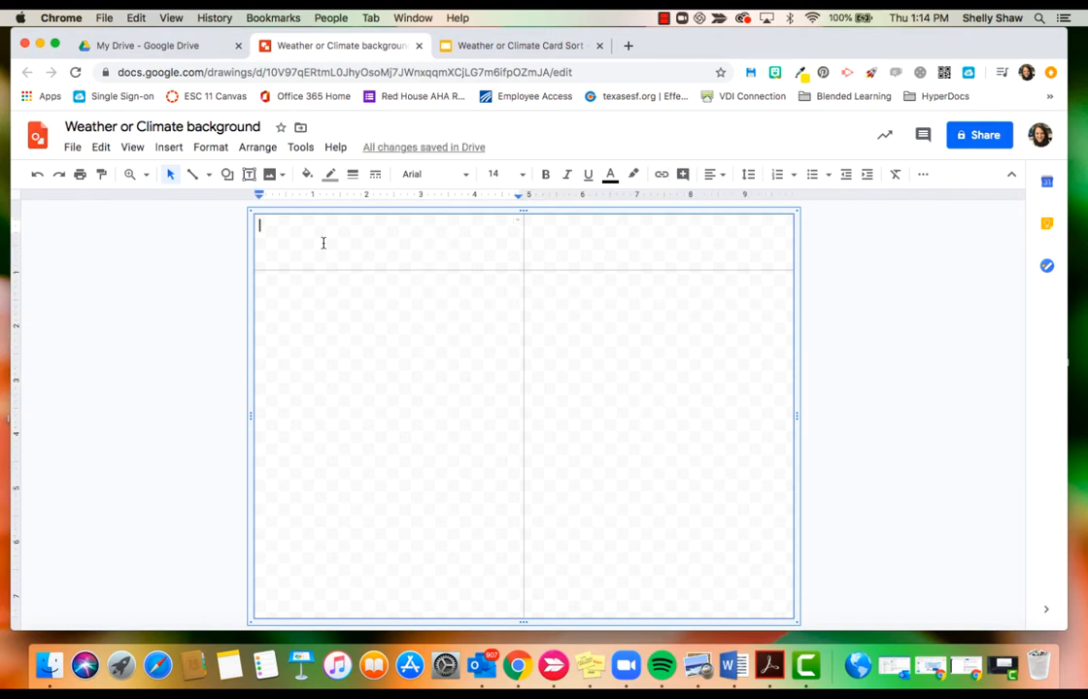
{"action": "type", "text": "Weather"}
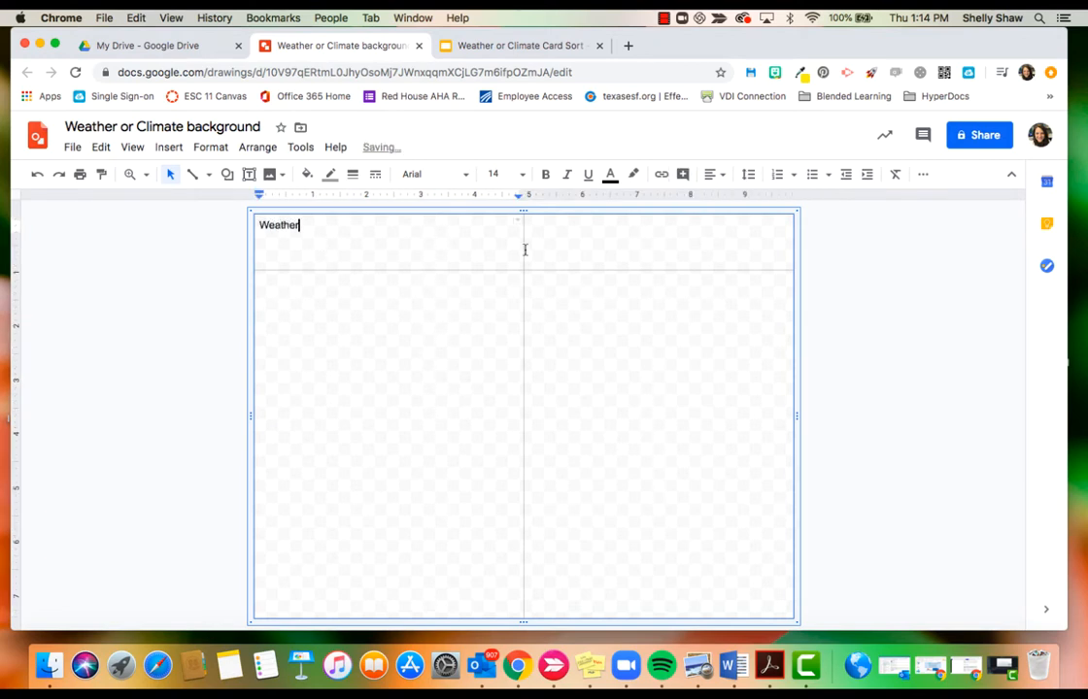
{"action": "left_click", "coordinate": [541, 231]}
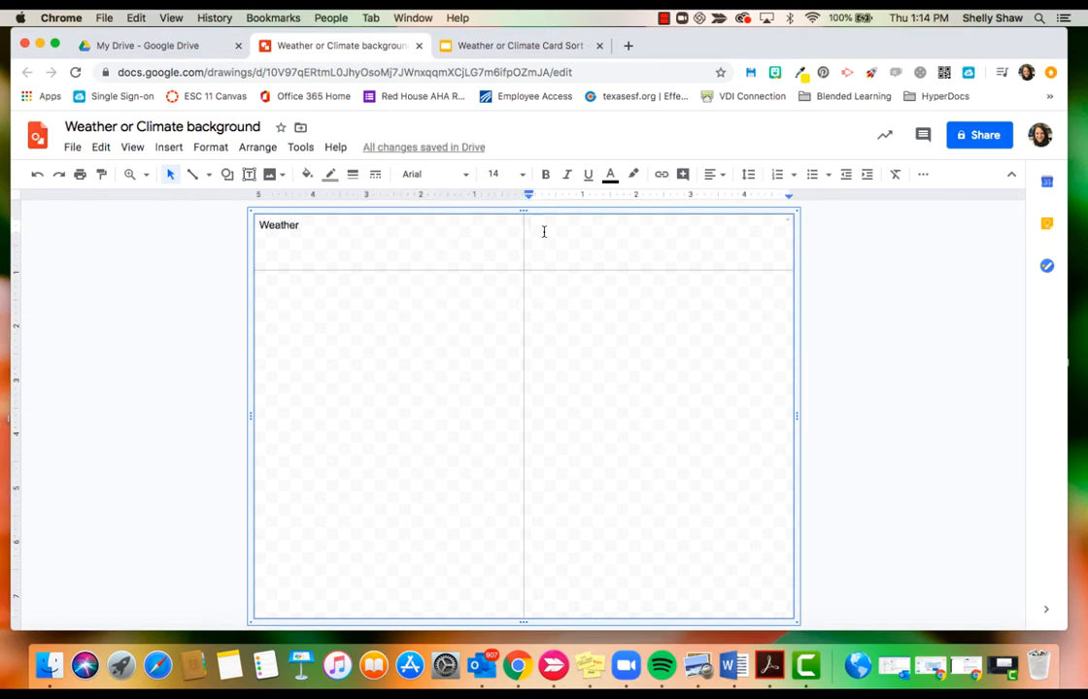
{"action": "type", "text": "Climate"}
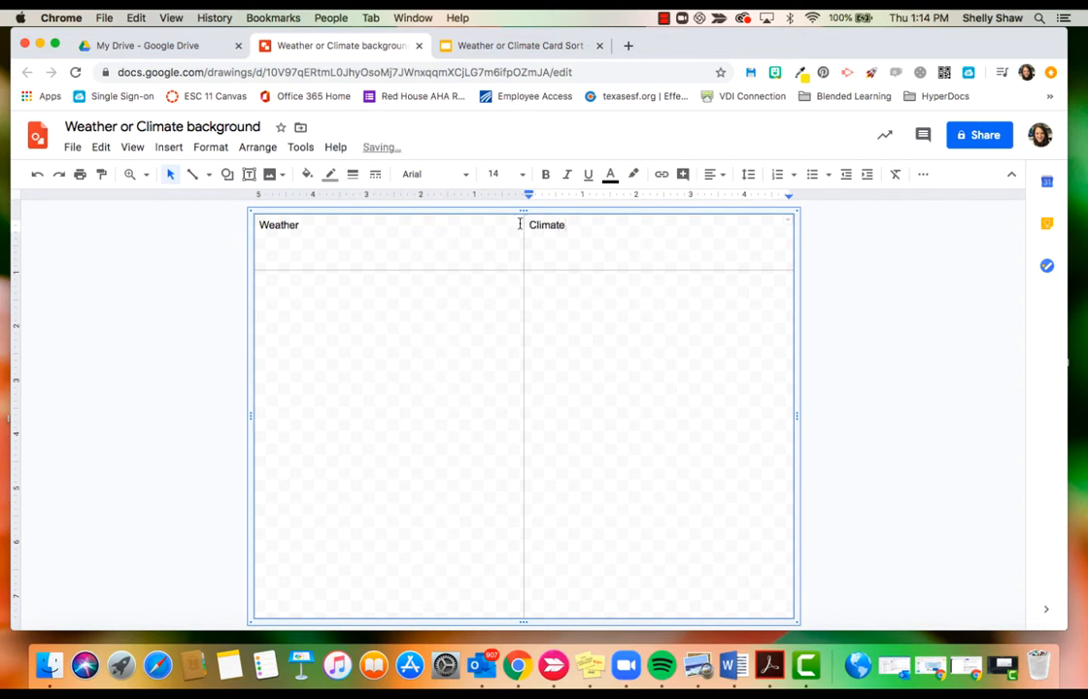
- Format both header cells' text in Playfair Display at size 30
{"action": "left_click_drag", "start_coordinate": [259, 225], "coordinate": [587, 238]}
{"action": "left_click", "coordinate": [464, 176]}
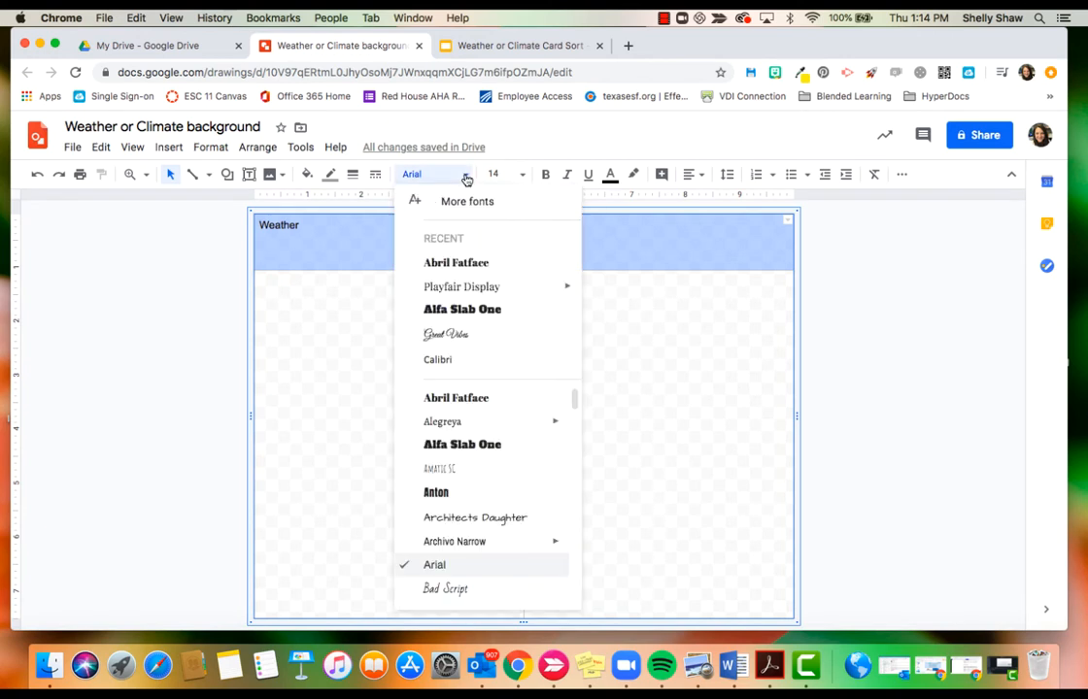
{"action": "left_click", "coordinate": [469, 287]}
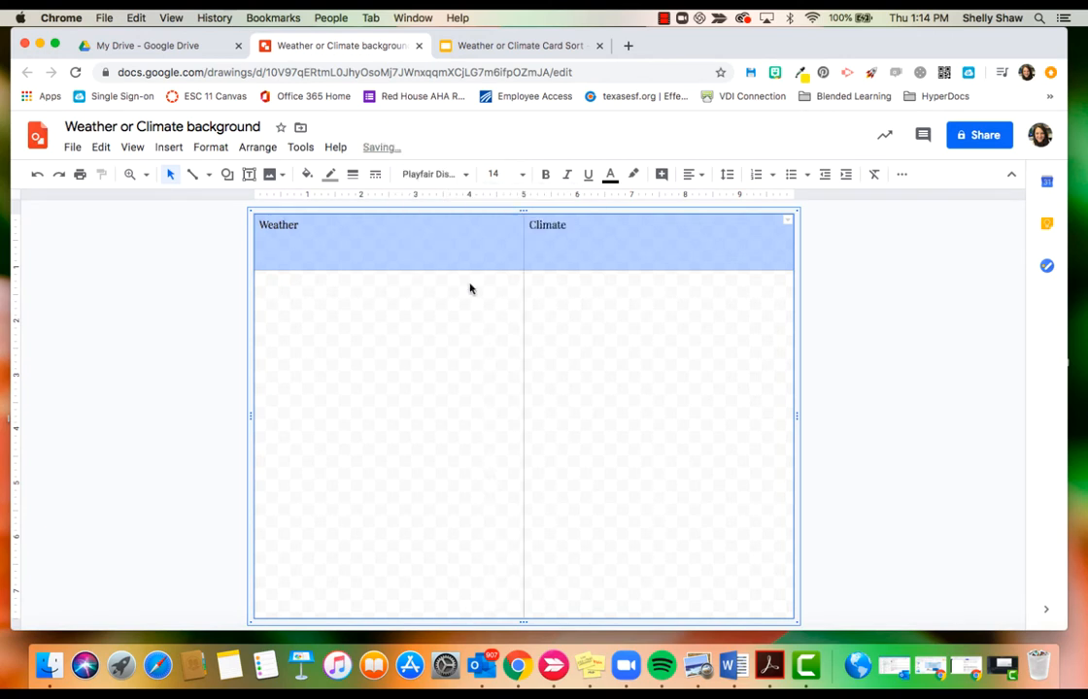
{"action": "left_click", "coordinate": [522, 176]}
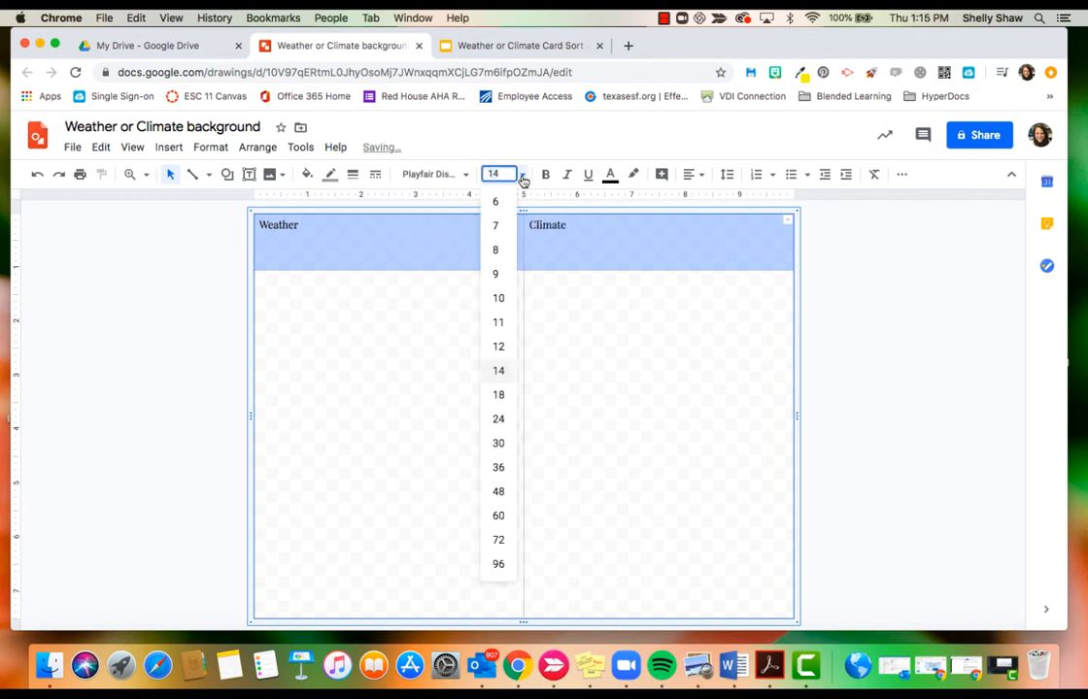
{"action": "left_click", "coordinate": [499, 444]}
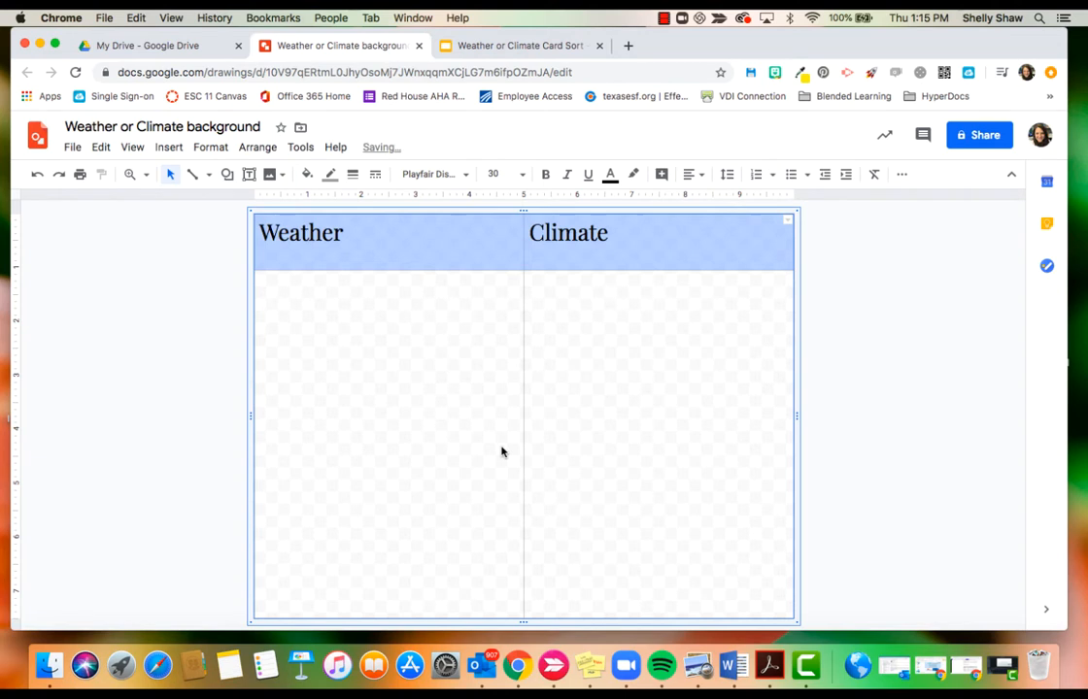
- Centre the Weather and Climate headings horizontally and vertically within their cells
{"action": "left_click", "coordinate": [691, 175]}
{"action": "left_click", "coordinate": [709, 197]}
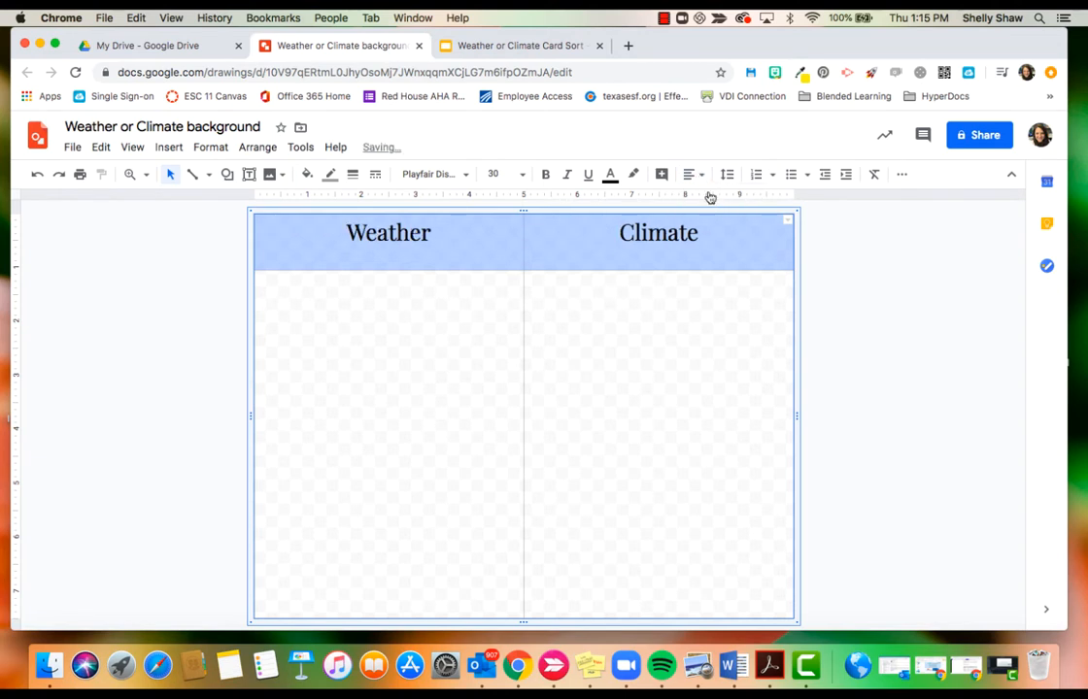
{"action": "left_click", "coordinate": [694, 175]}
{"action": "left_click", "coordinate": [714, 216]}
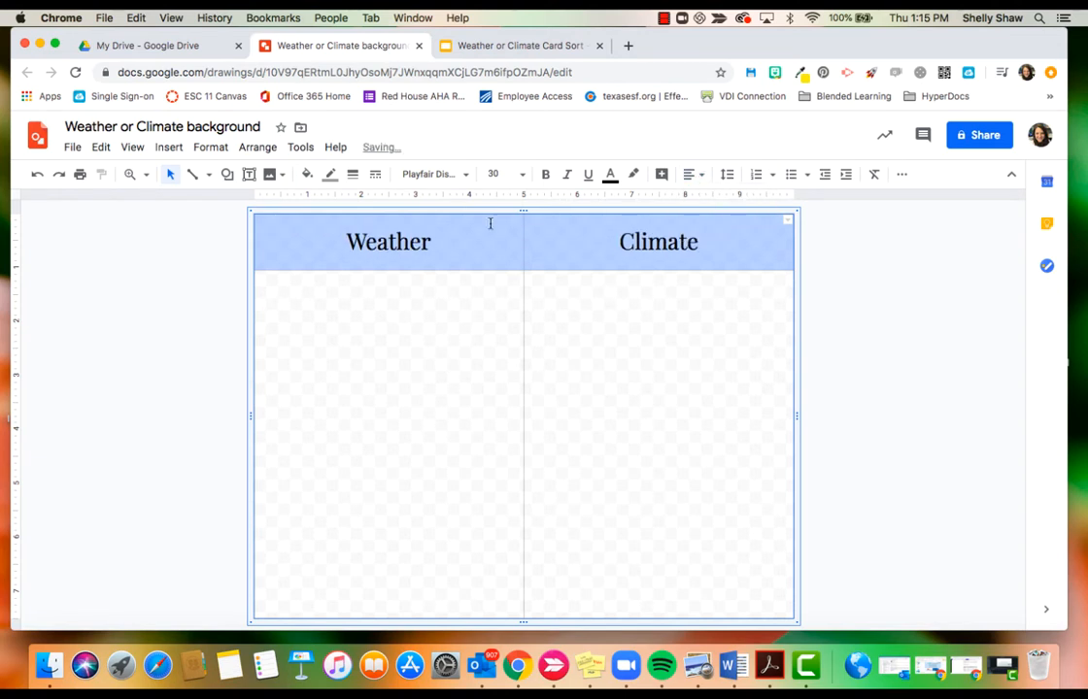
- Enlarge the Weather and Climate headings to font size 48 and deselect the table
{"action": "left_click", "coordinate": [348, 242]}
{"action": "left_click_drag", "start_coordinate": [317, 235], "coordinate": [657, 251]}
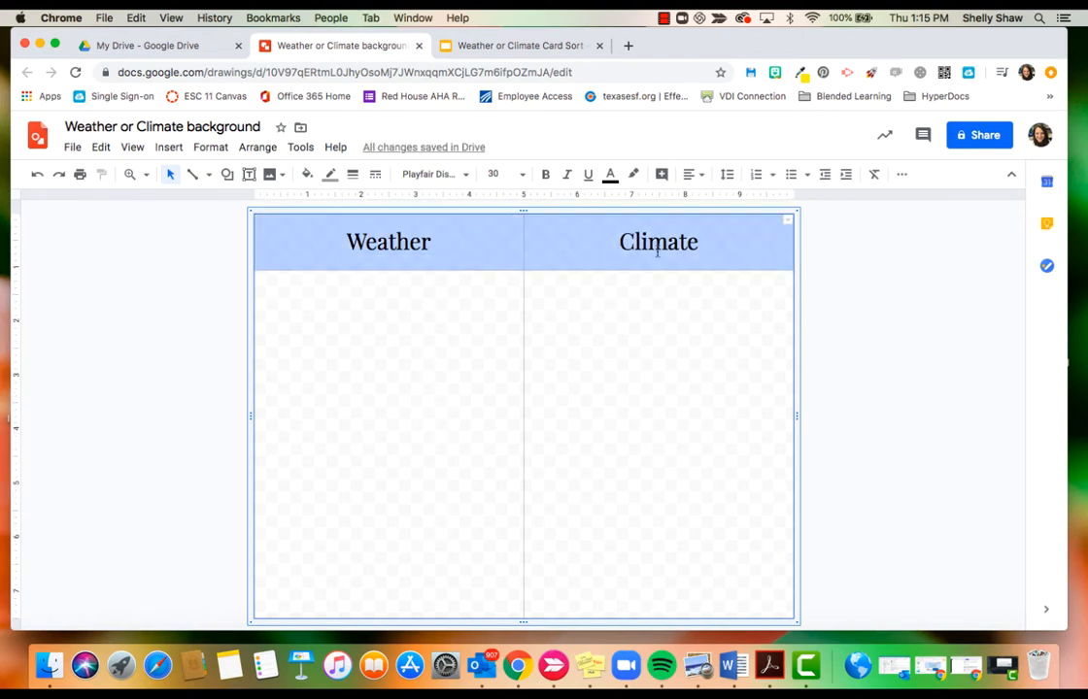
{"action": "left_click", "coordinate": [521, 175]}
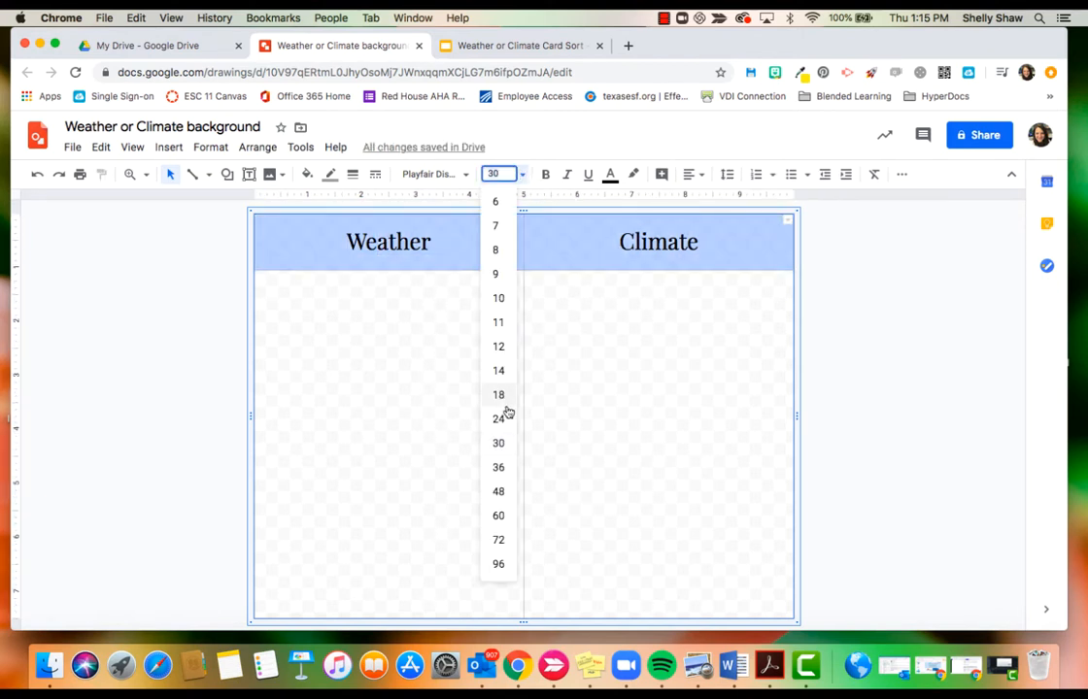
{"action": "left_click", "coordinate": [499, 491]}
{"action": "left_click", "coordinate": [845, 427]}
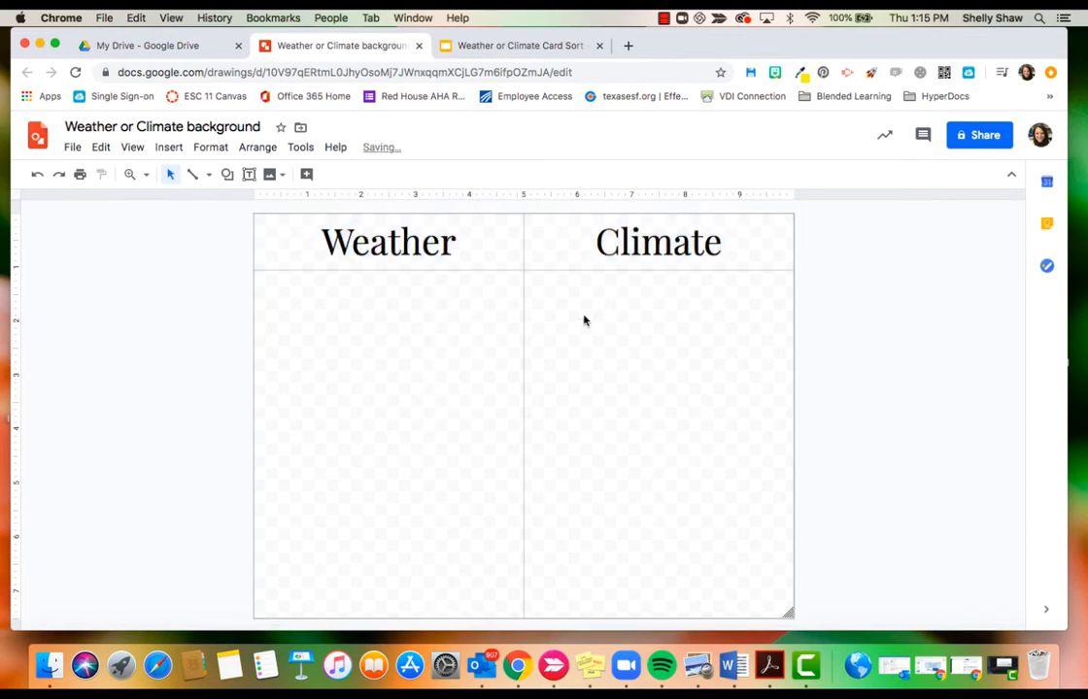
- Give all of the table's borders a black colour and a 4px weight
{"action": "left_click", "coordinate": [255, 249]}
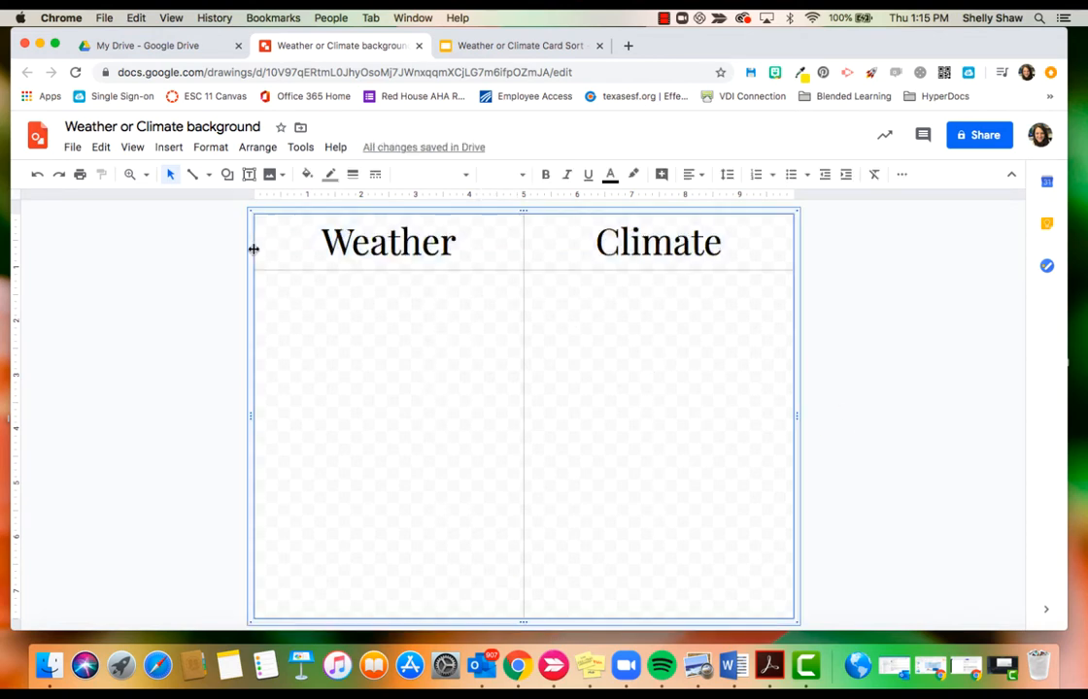
{"action": "left_click", "coordinate": [330, 176]}
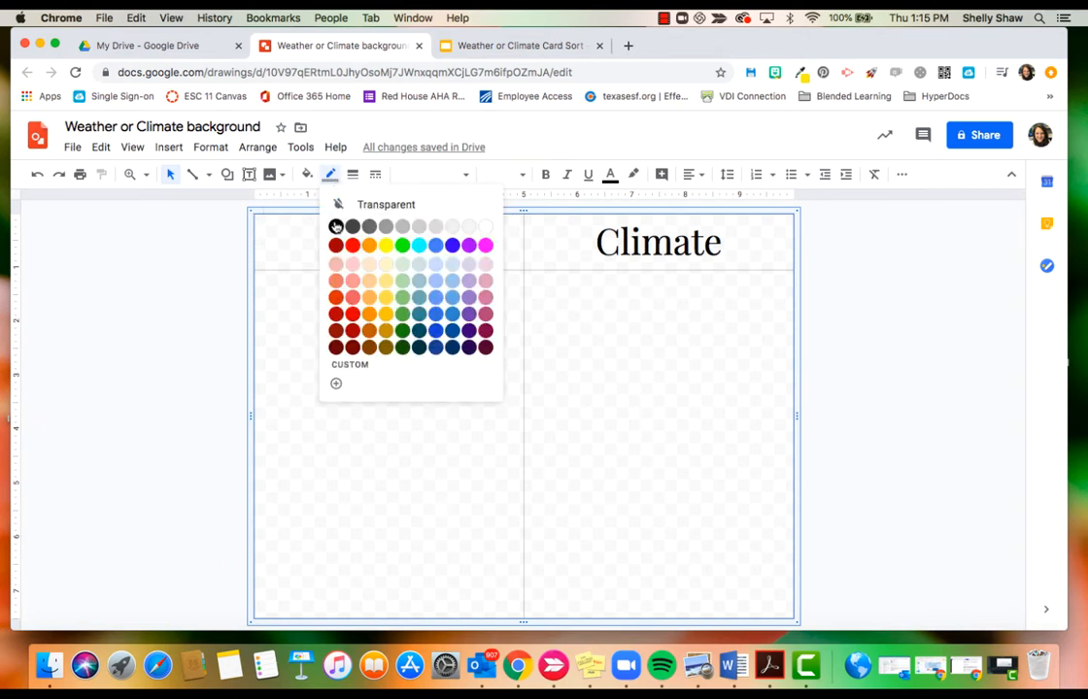
{"action": "left_click", "coordinate": [335, 226]}
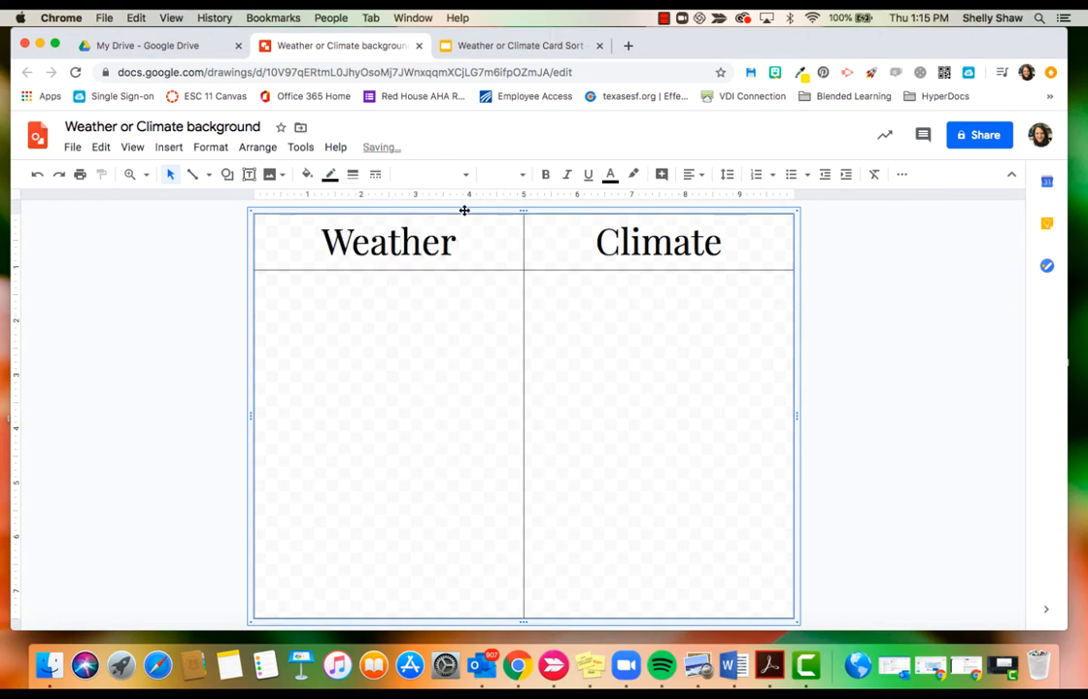
{"action": "left_click", "coordinate": [353, 176]}
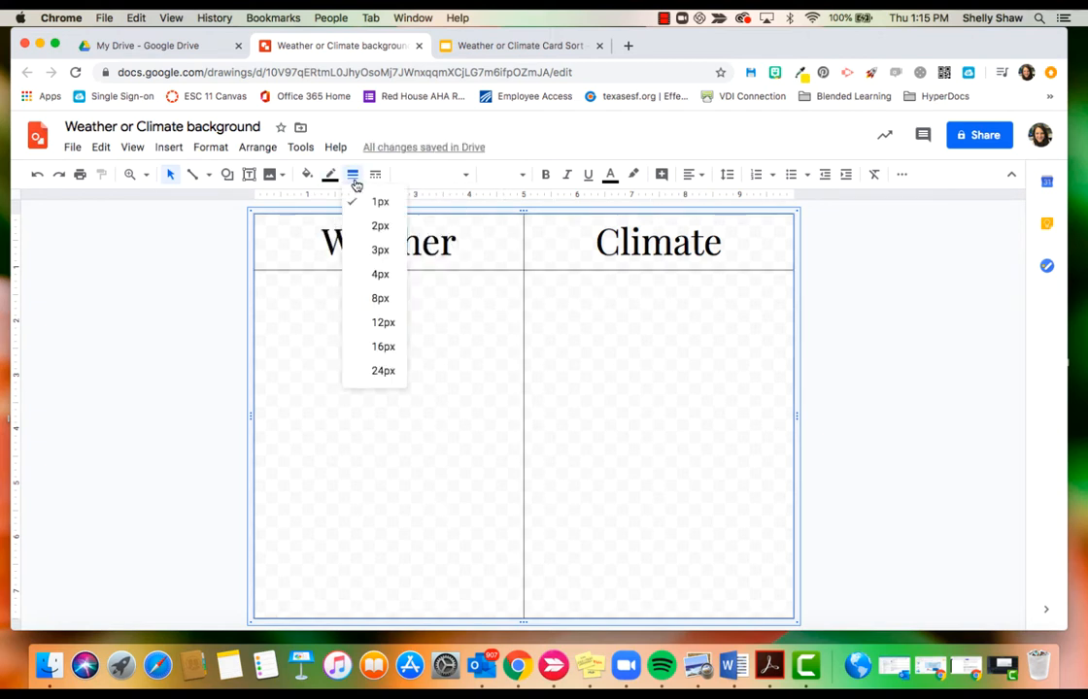
{"action": "left_click", "coordinate": [380, 273]}
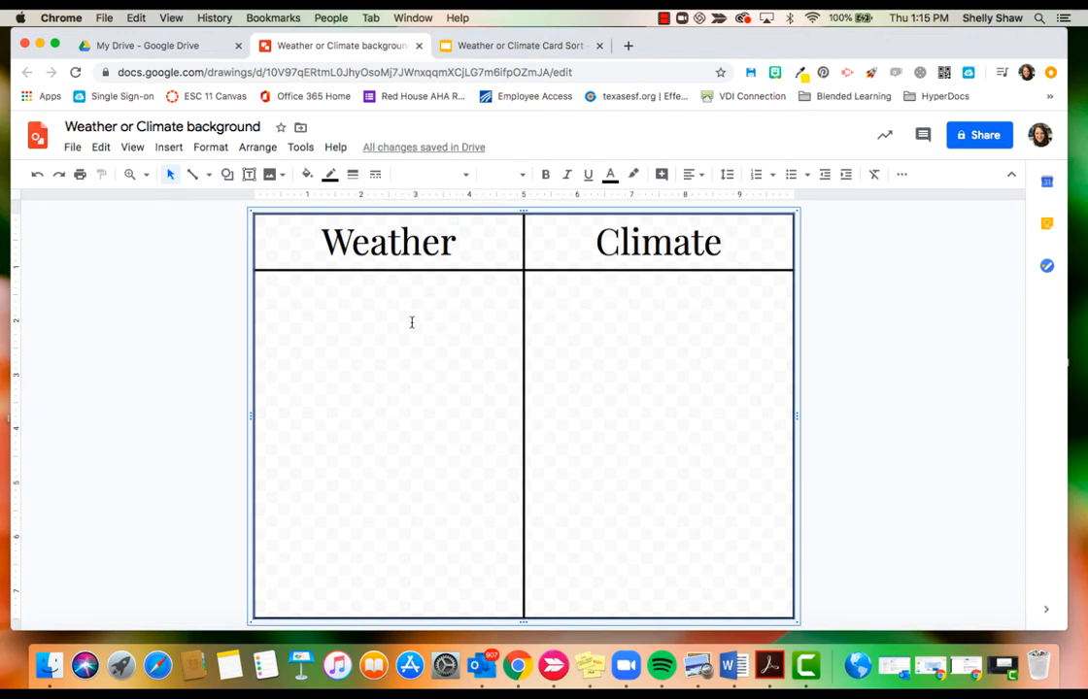
- Fill the cell below Weather with bright green and the cell below Climate with purple
{"action": "left_click", "coordinate": [412, 322]}
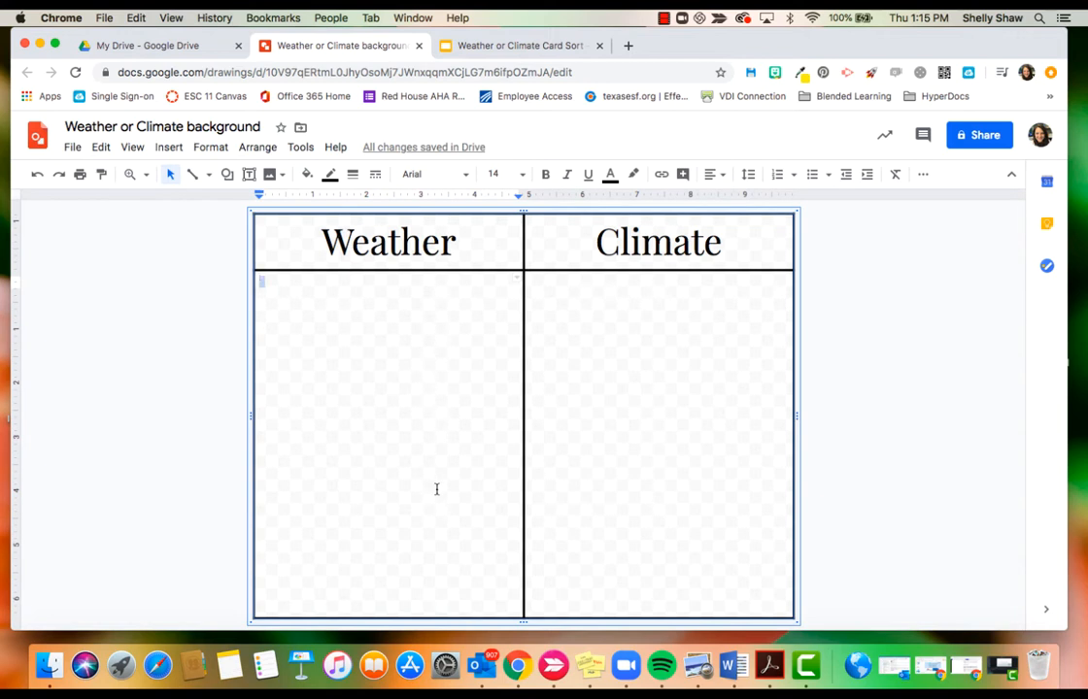
{"action": "left_click", "coordinate": [308, 174]}
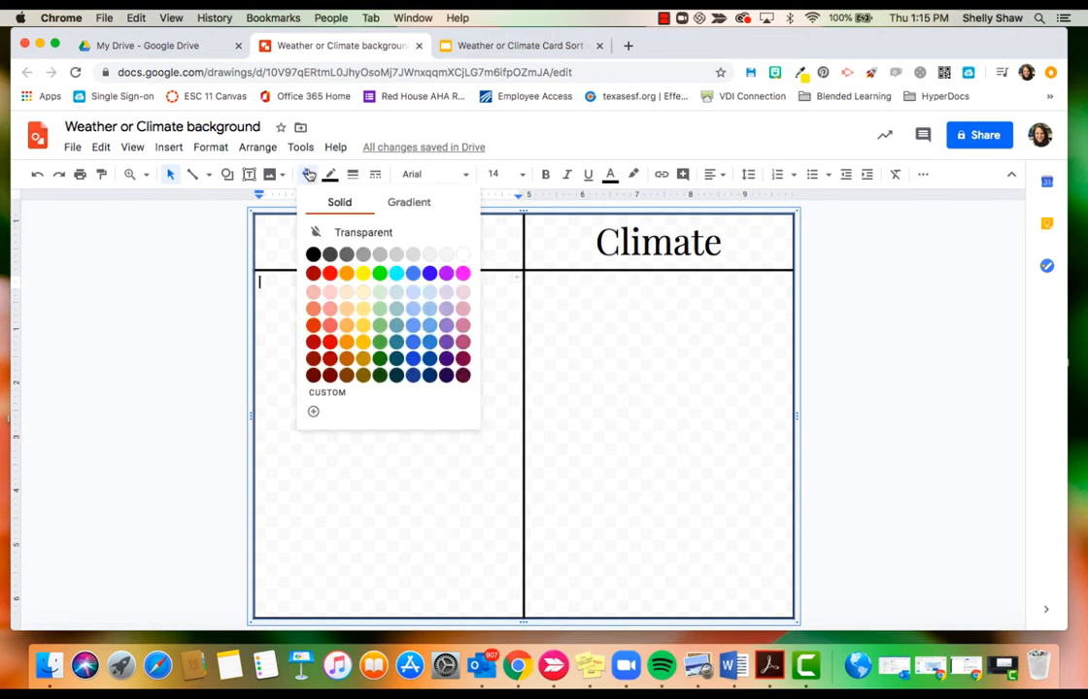
{"action": "left_click", "coordinate": [378, 279]}
{"action": "left_click", "coordinate": [574, 347]}
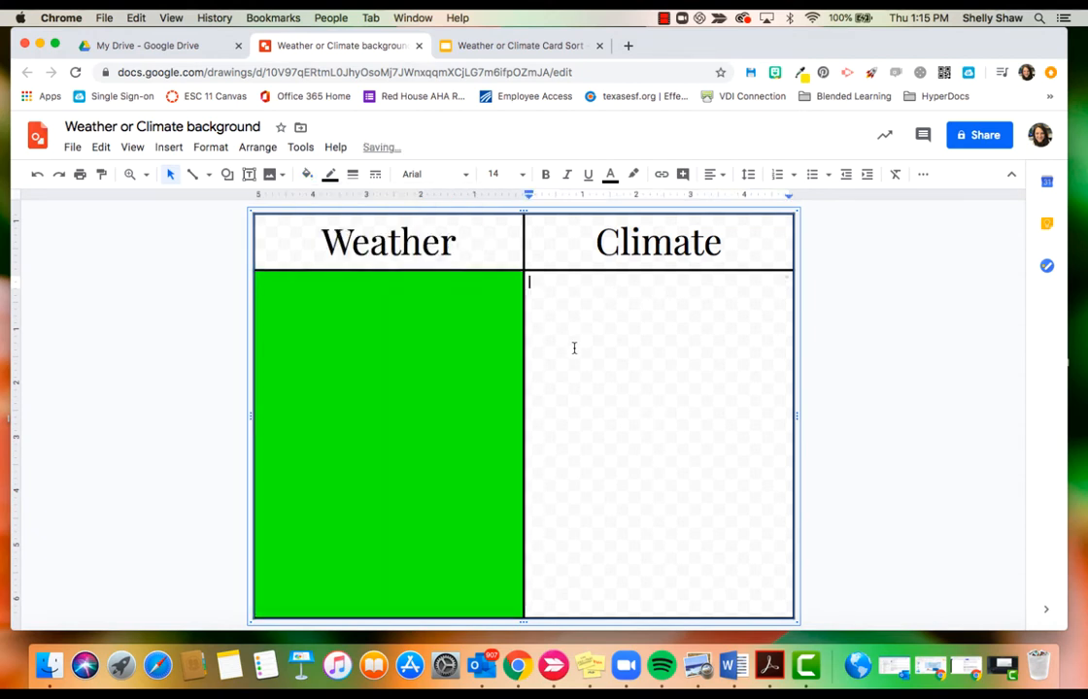
{"action": "left_click", "coordinate": [307, 173]}
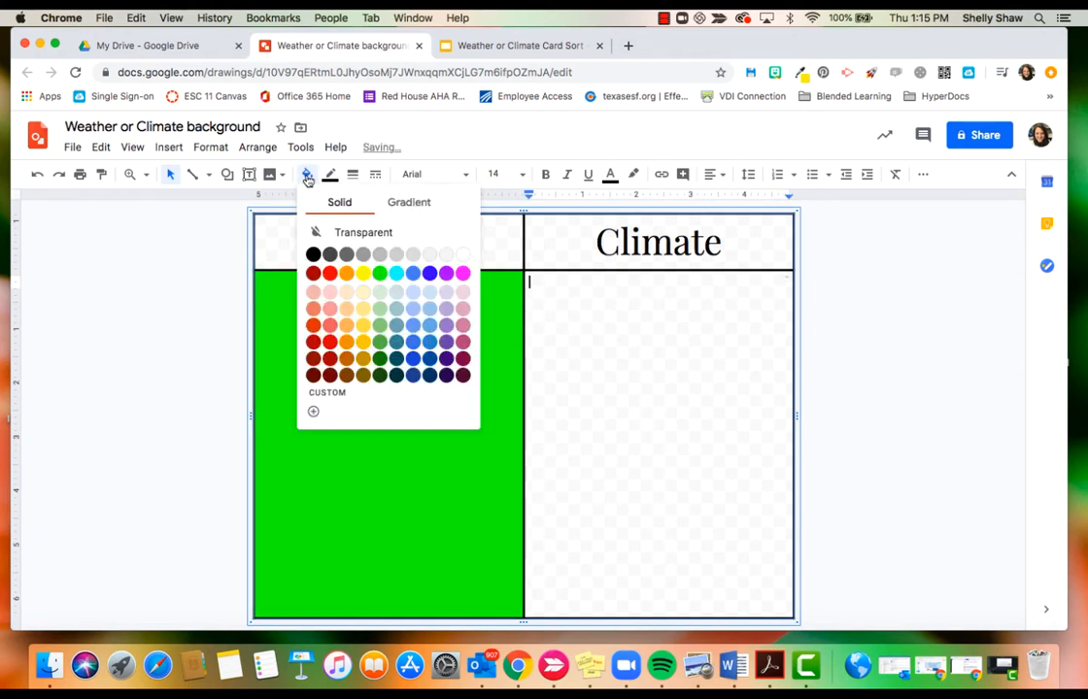
{"action": "left_click", "coordinate": [446, 273]}
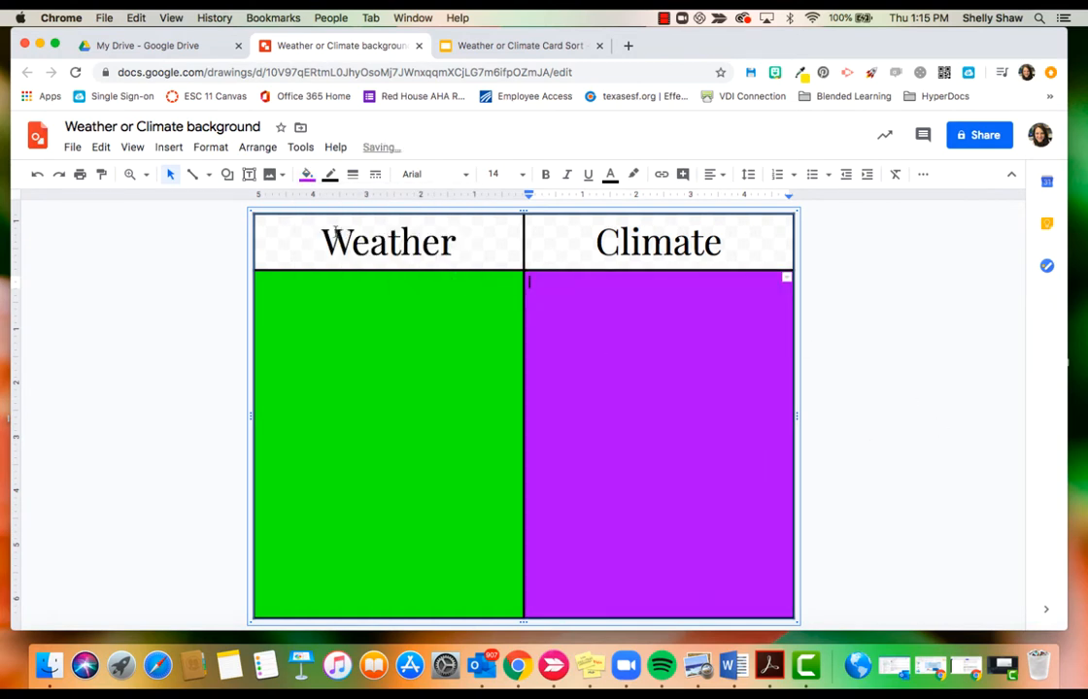
- Fill the Weather and Climate heading cells with light grey and deselect the table
{"action": "left_click_drag", "start_coordinate": [305, 233], "coordinate": [544, 245]}
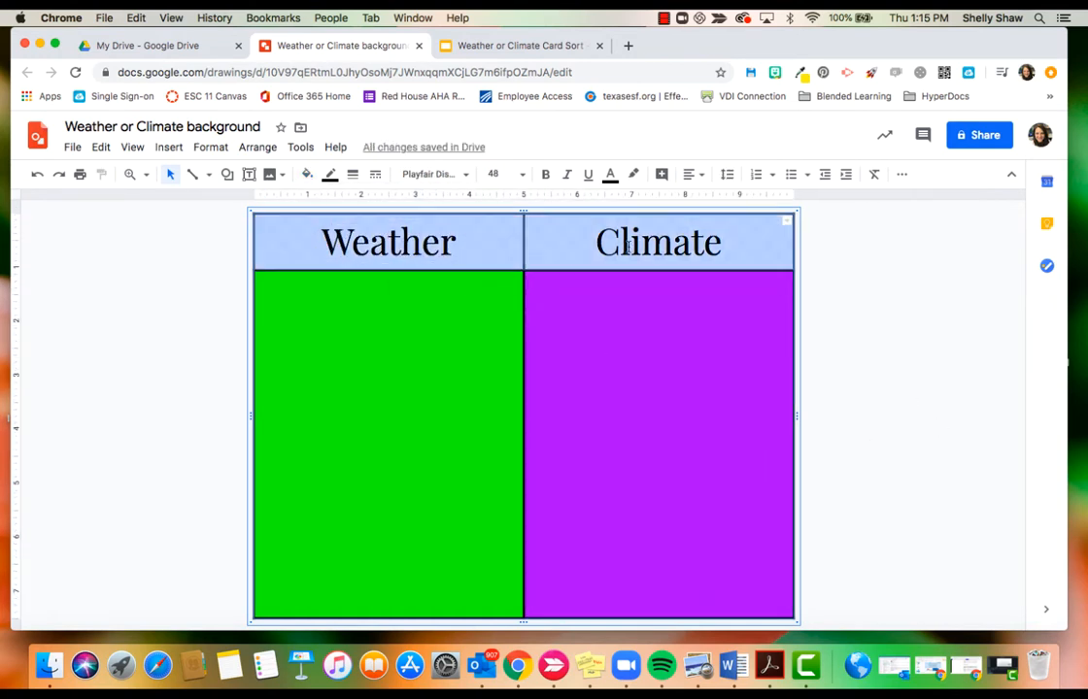
{"action": "left_click", "coordinate": [306, 175]}
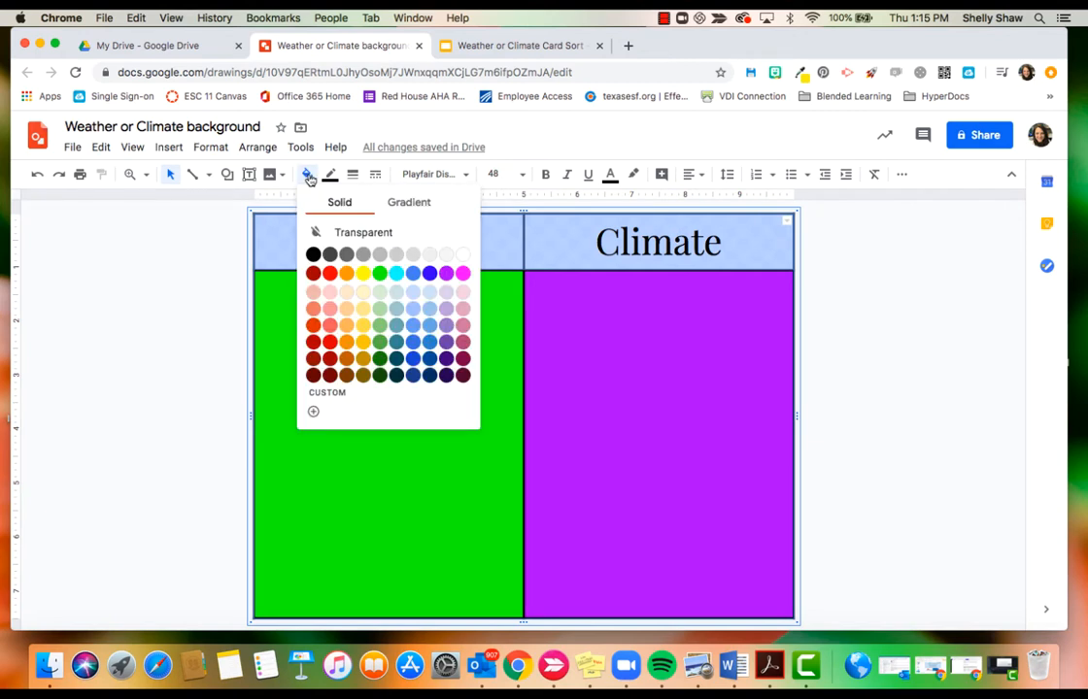
{"action": "left_click", "coordinate": [411, 256]}
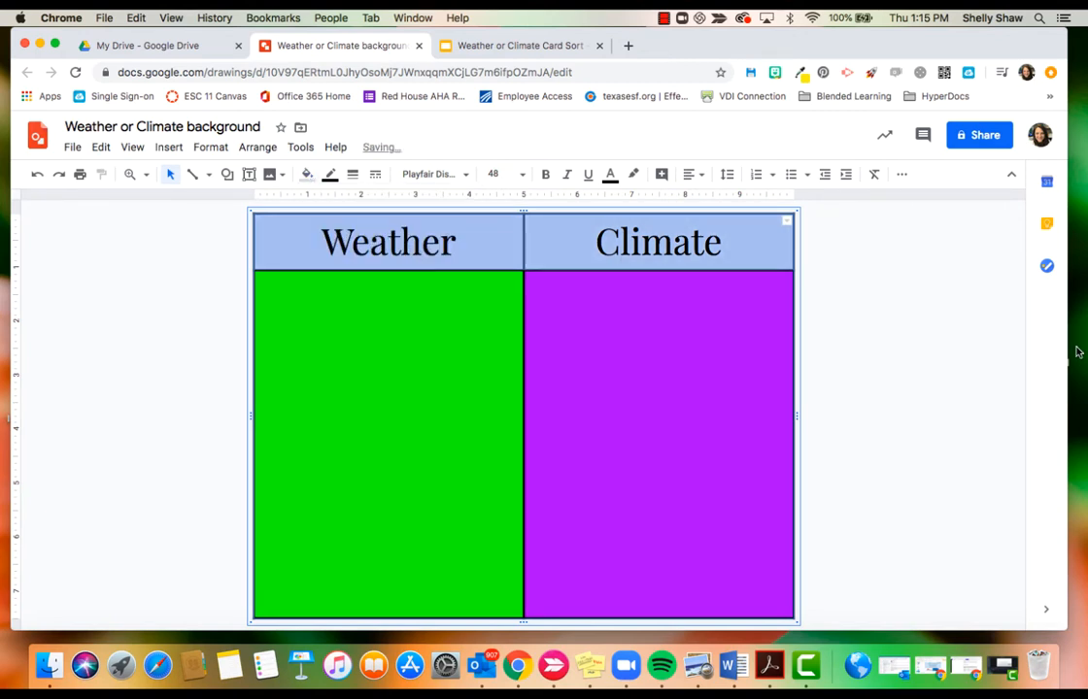
{"action": "left_click", "coordinate": [804, 355]}
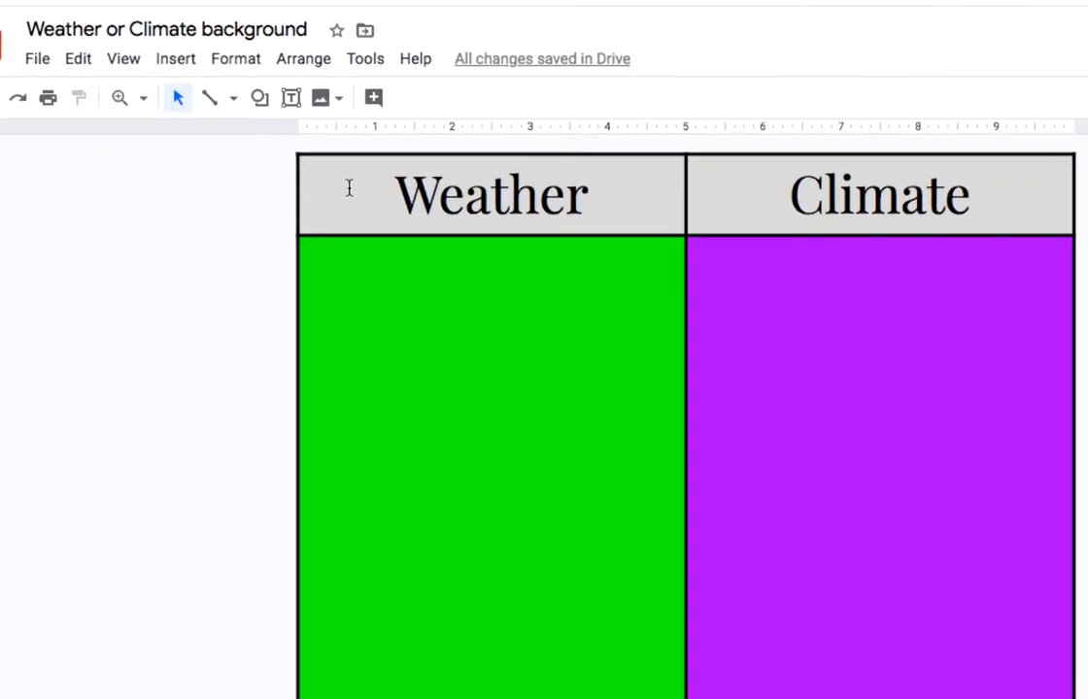
- Fill the Weather and Climate heading cells with white and deselect the table
{"action": "left_click_drag", "start_coordinate": [287, 235], "coordinate": [443, 237]}
{"action": "left_click_drag", "start_coordinate": [571, 188], "coordinate": [748, 163]}
{"action": "left_click", "coordinate": [374, 97]}
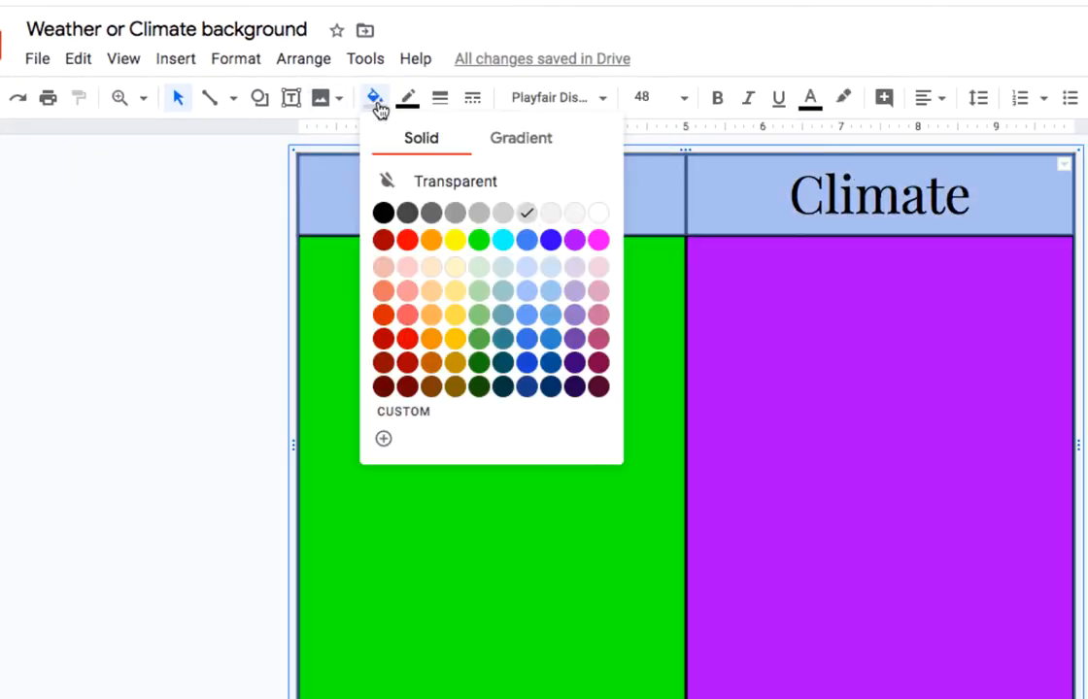
{"action": "left_click", "coordinate": [598, 212]}
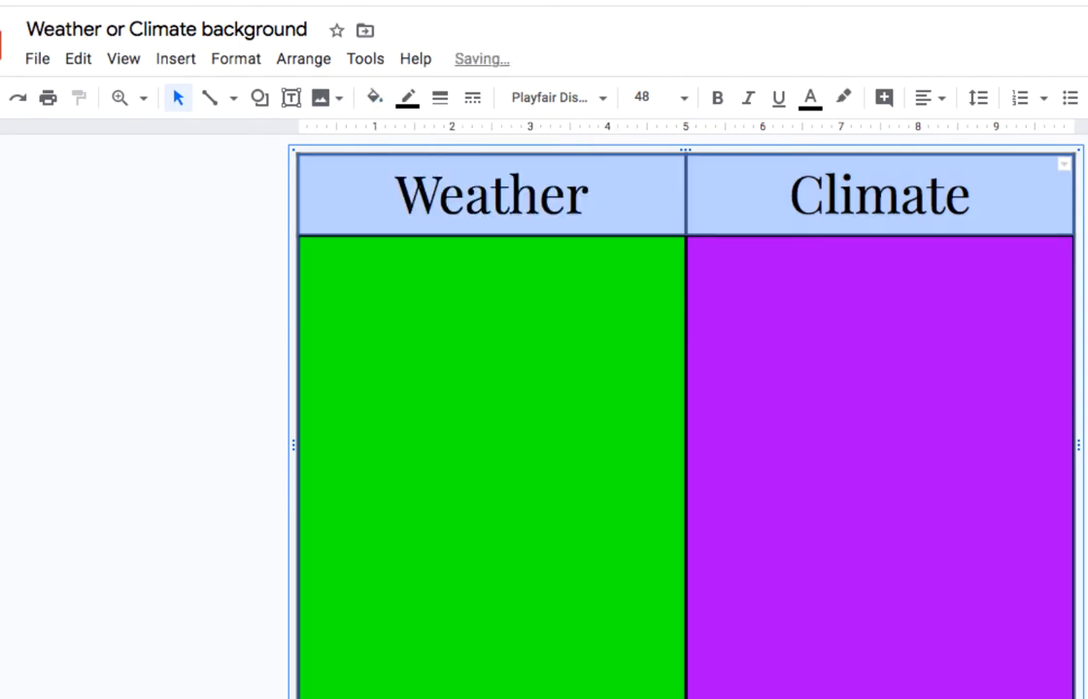
{"action": "key", "text": "Escape"}
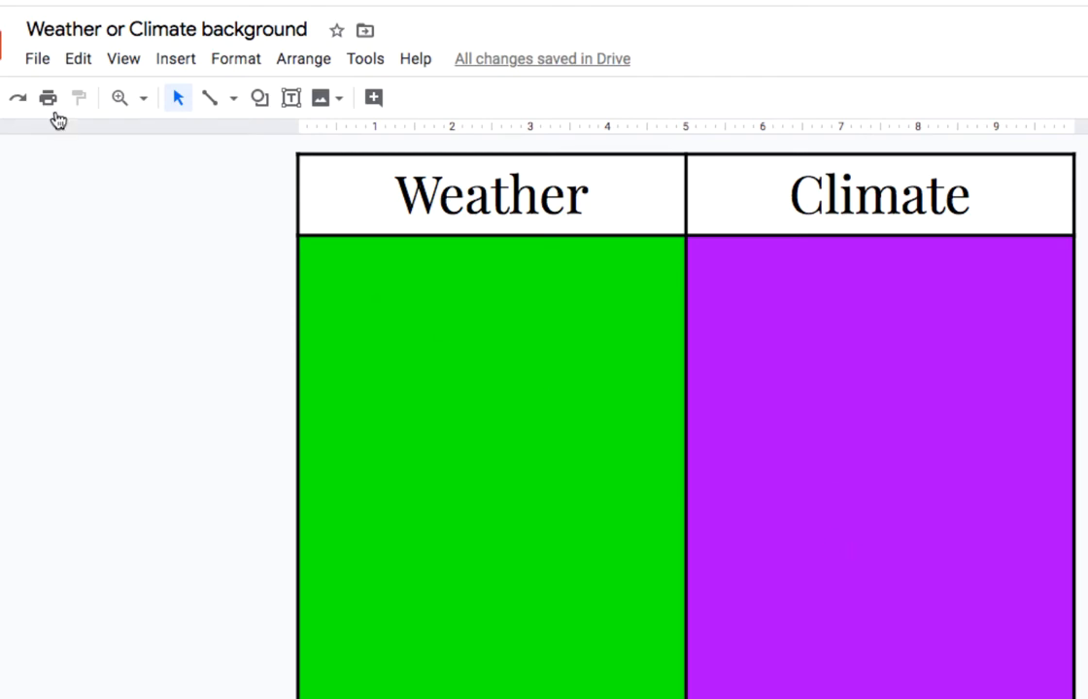
- Download the Weather or Climate background drawing as a PNG image
{"action": "left_click", "coordinate": [37, 60]}
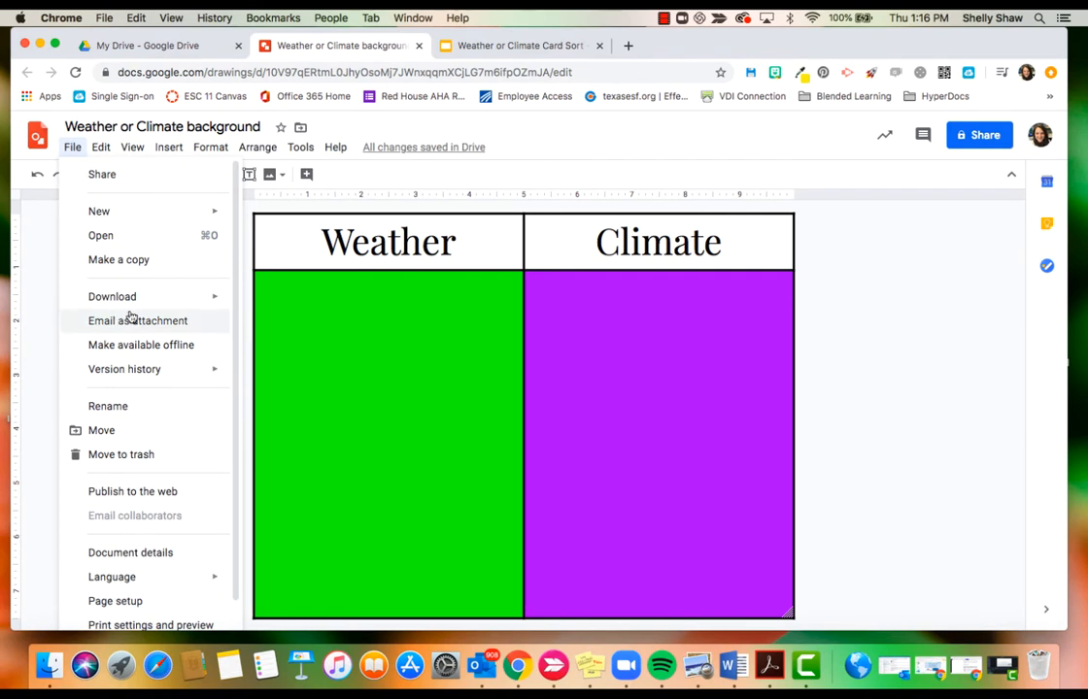
{"action": "mouse_move", "coordinate": [126, 296]}
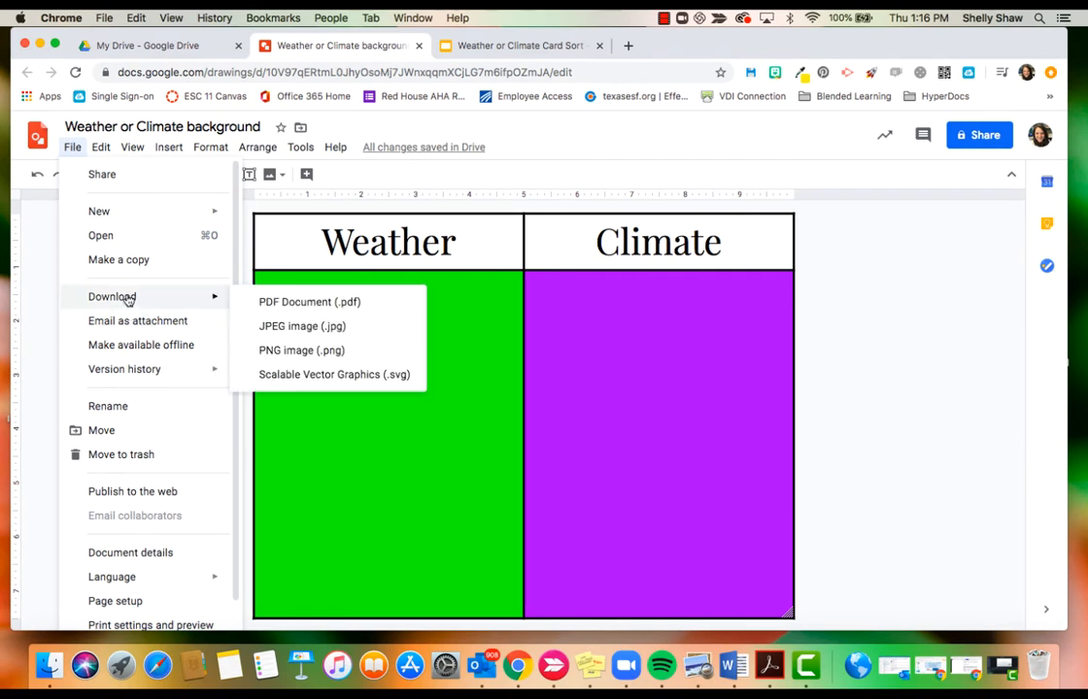
{"action": "left_click", "coordinate": [307, 352]}
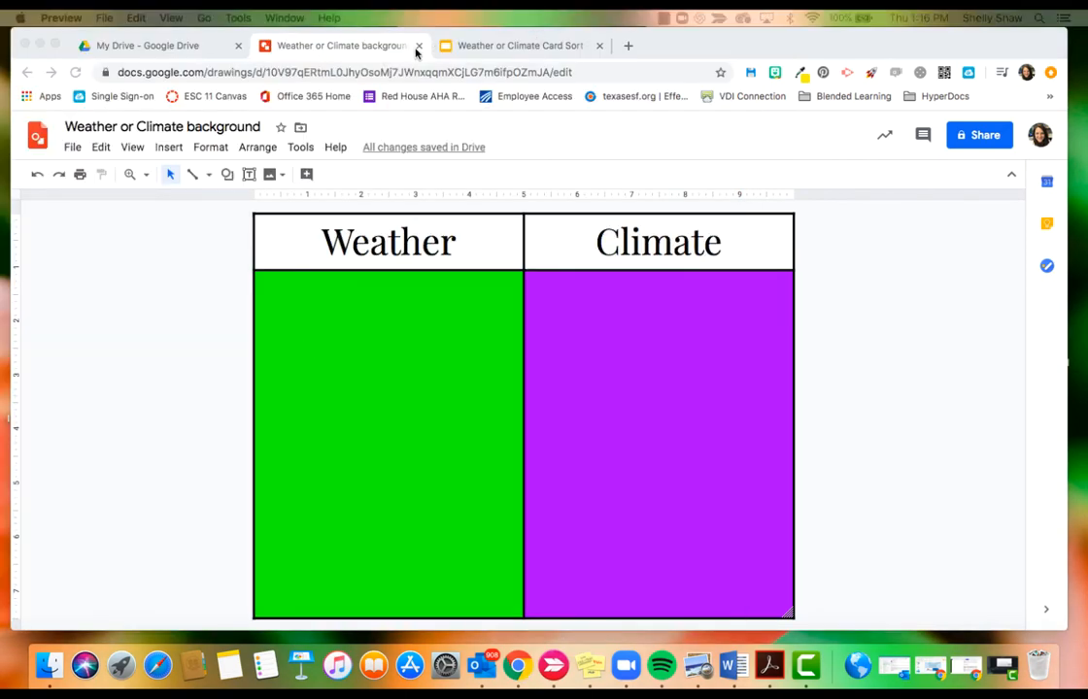
- Switch to the Weather or Climate Card Sort presentation and set the downloaded table image as the slide's background
{"action": "left_click", "coordinate": [491, 49]}
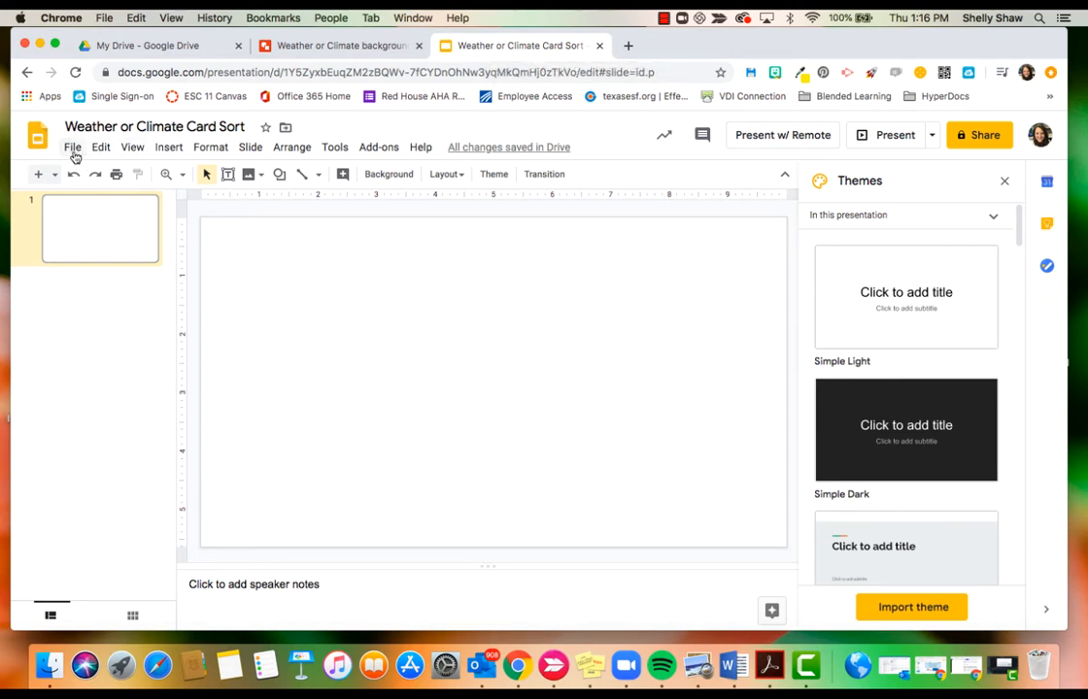
{"action": "left_click", "coordinate": [387, 175]}
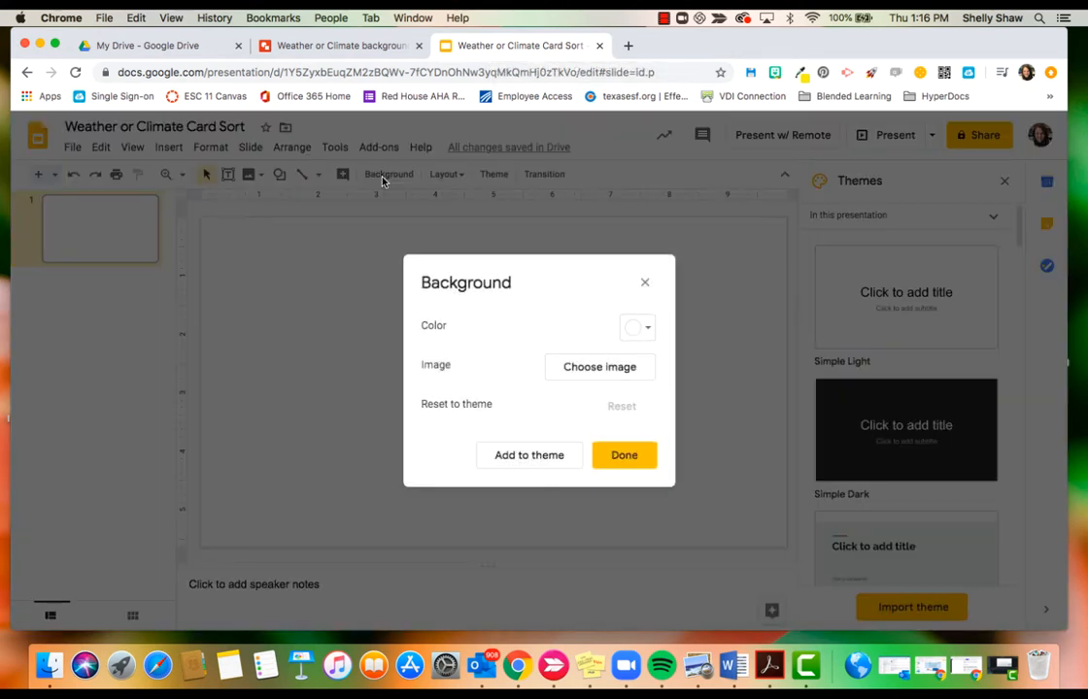
{"action": "left_click", "coordinate": [636, 376]}
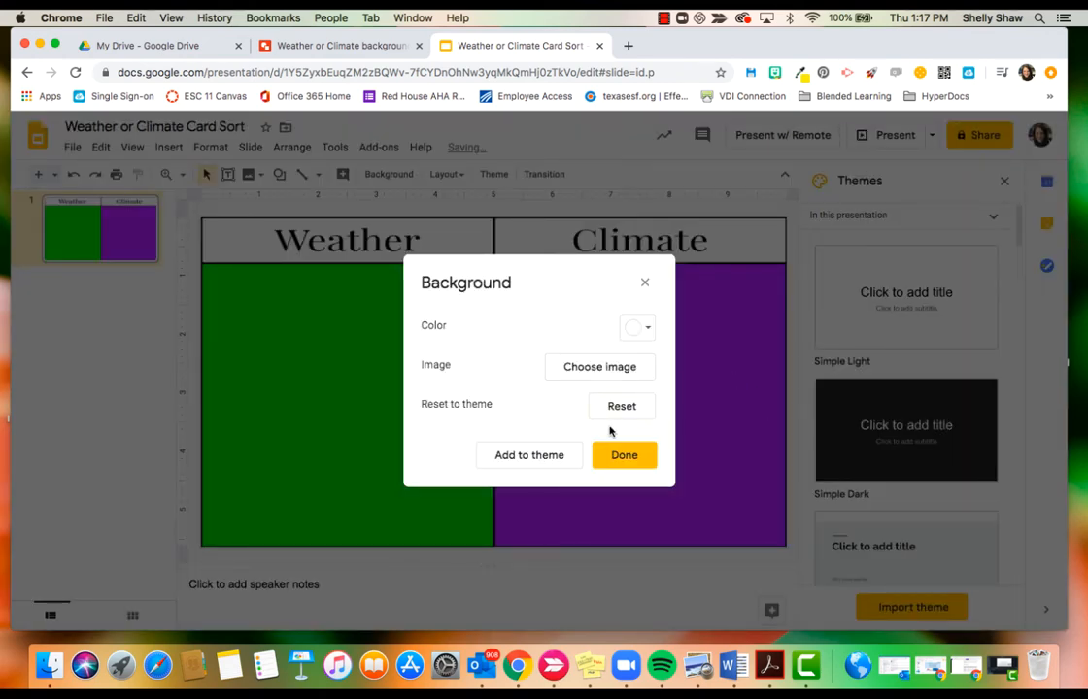
{"action": "left_click", "coordinate": [625, 456]}
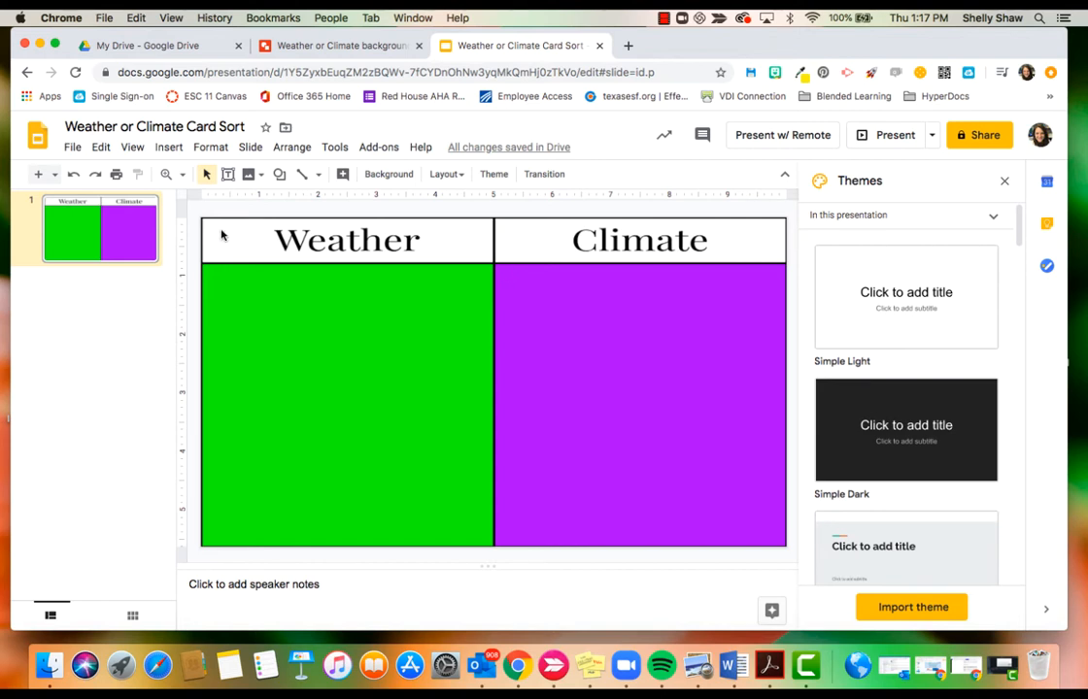
- Draw a small rectangle card in the green Weather column and enter the text "It was sunny last Thursday." in it
{"action": "left_click", "coordinate": [280, 177]}
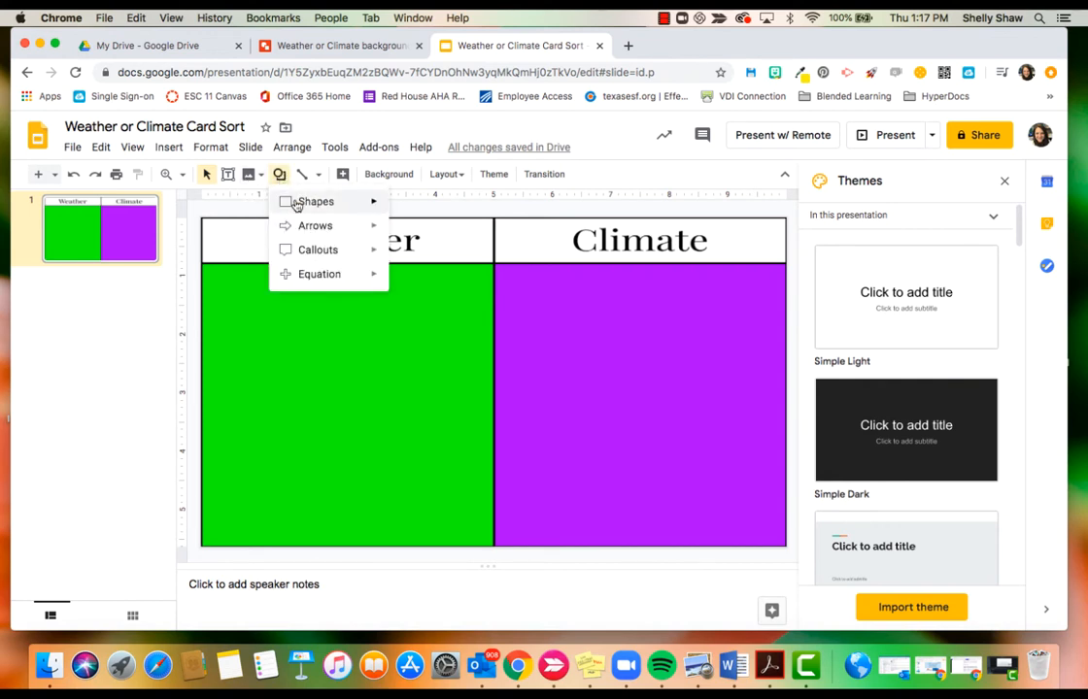
{"action": "mouse_move", "coordinate": [301, 205]}
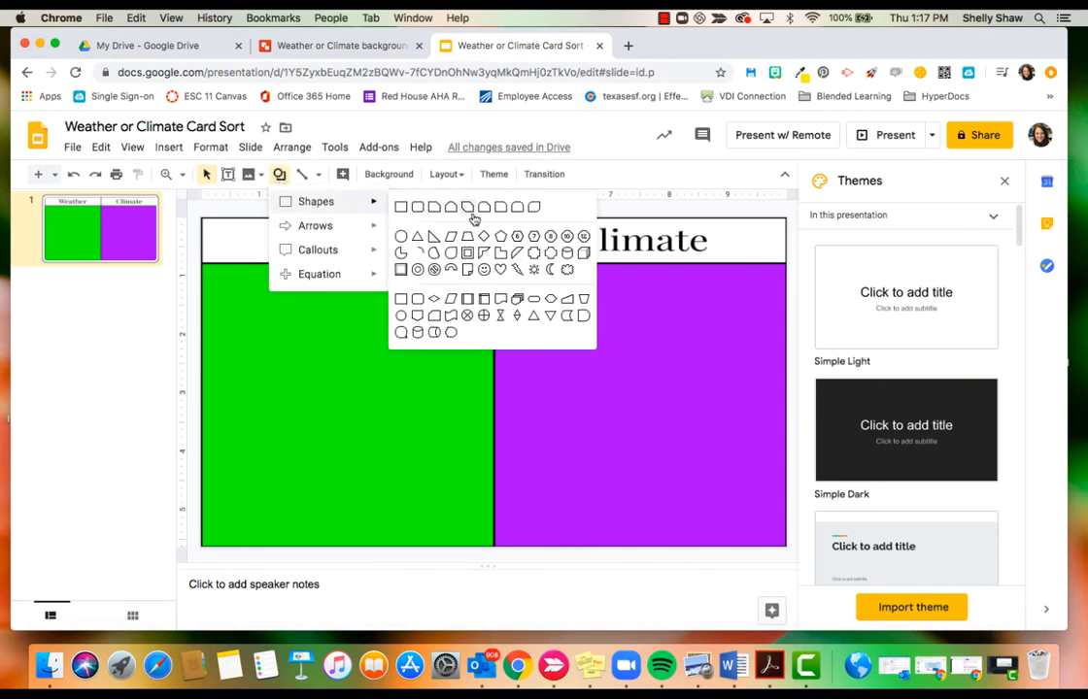
{"action": "left_click", "coordinate": [401, 208]}
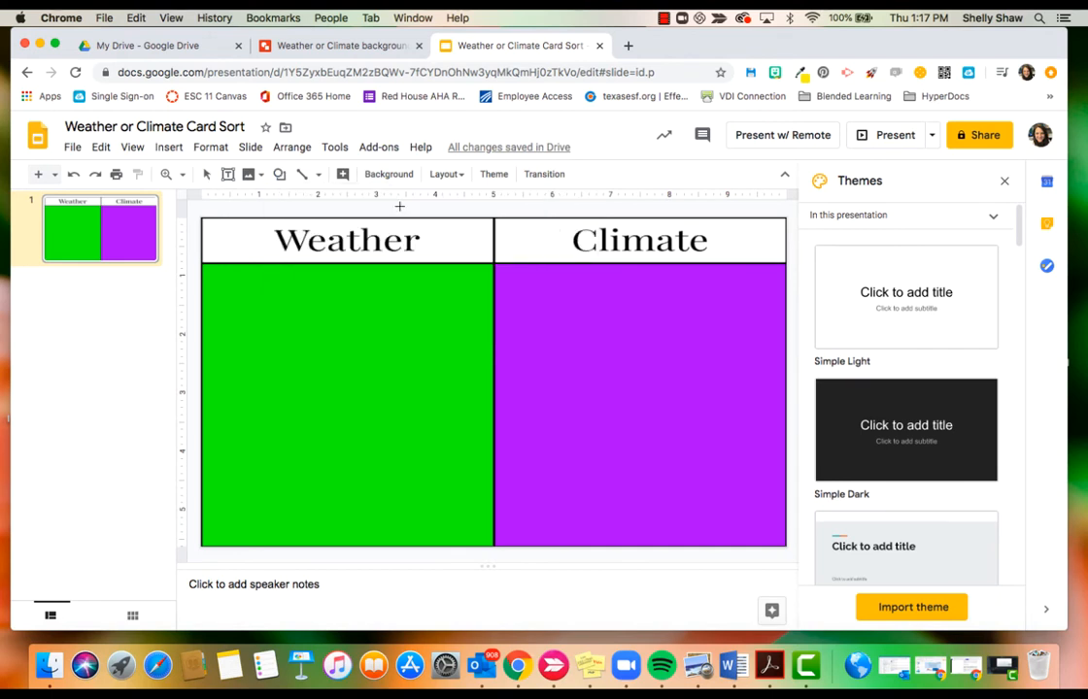
{"action": "left_click_drag", "start_coordinate": [225, 303], "coordinate": [349, 341]}
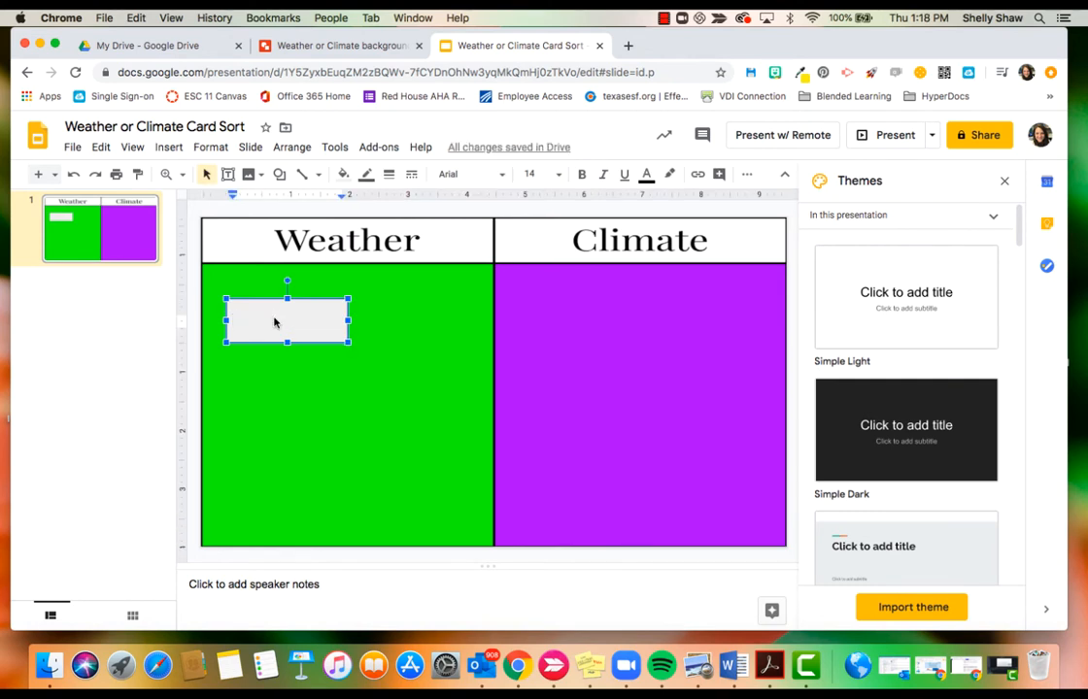
{"action": "type", "text": "It was sunny las"}
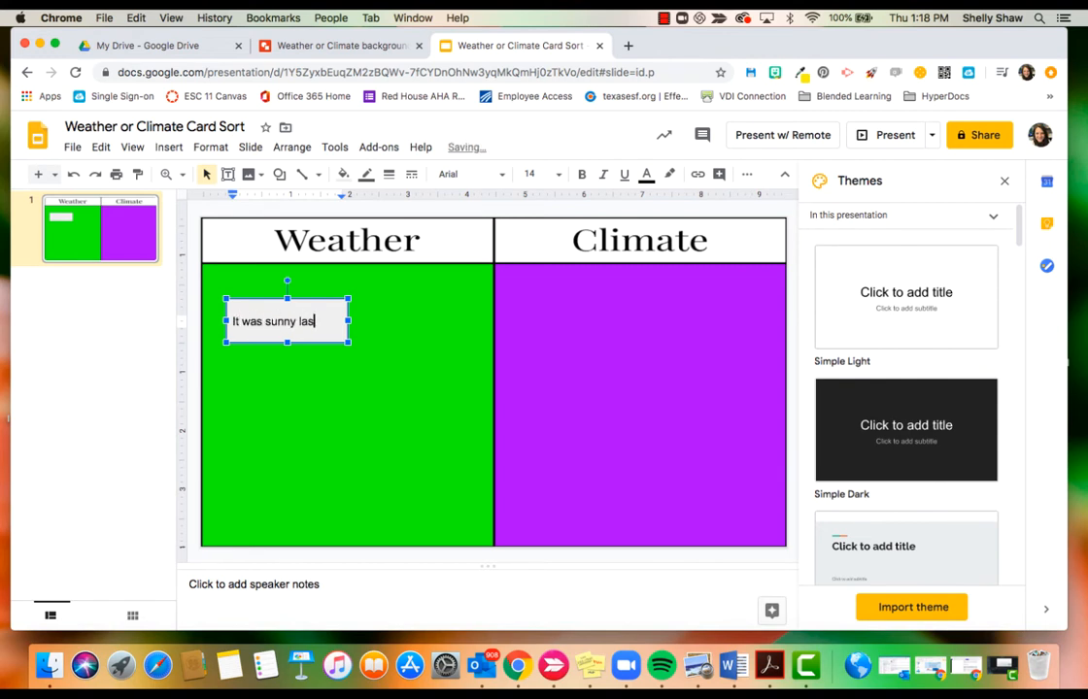
{"action": "type", "text": "t Thursda"}
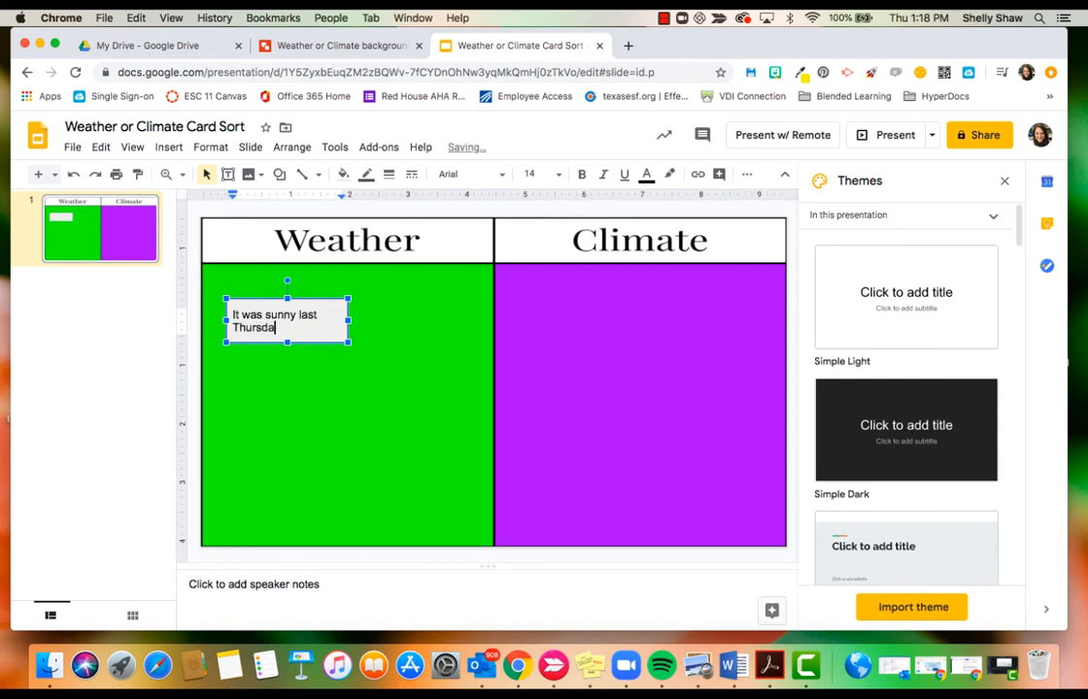
{"action": "type", "text": "y."}
- Change the card's text to the Playfair Display font and deselect the card
{"action": "key", "text": "super+a"}
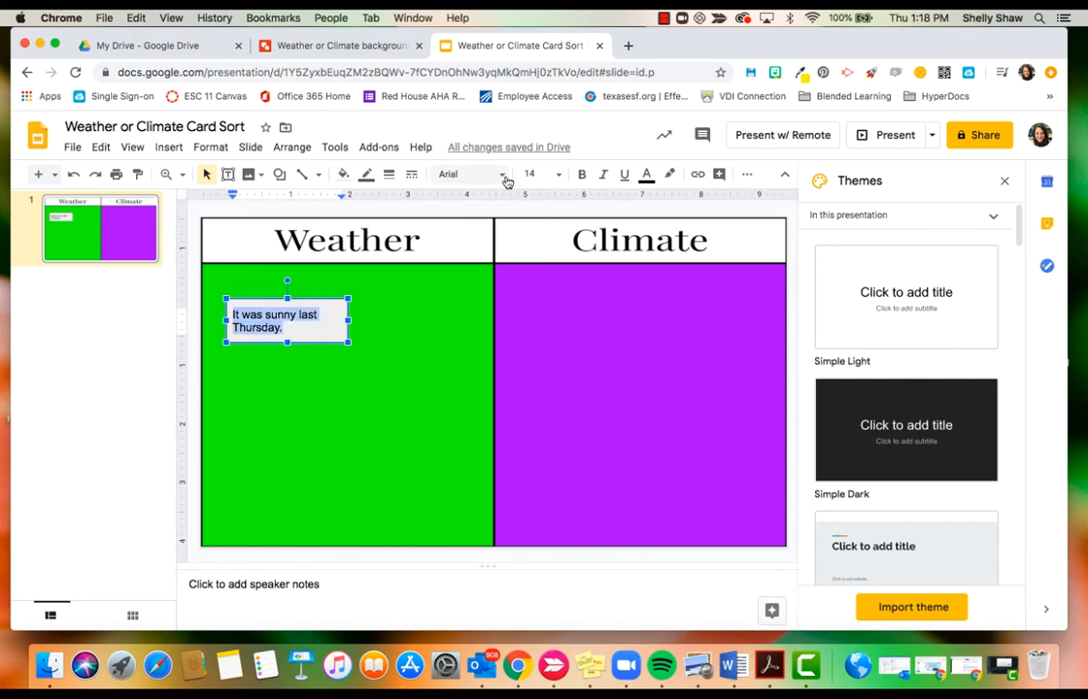
{"action": "left_click", "coordinate": [500, 175]}
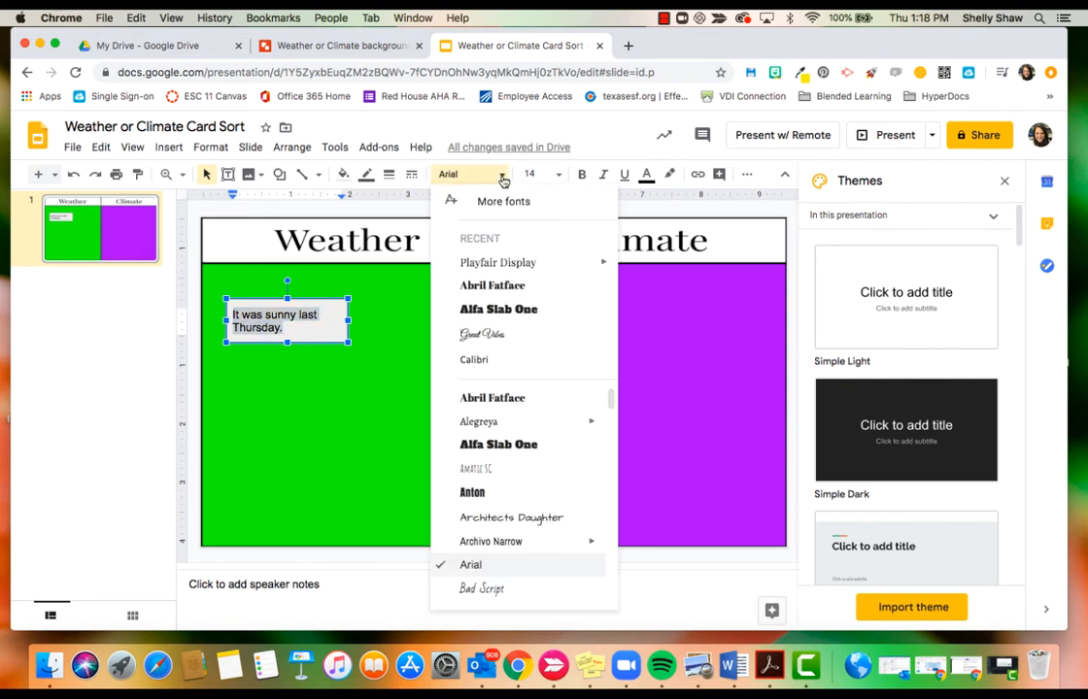
{"action": "left_click", "coordinate": [510, 272]}
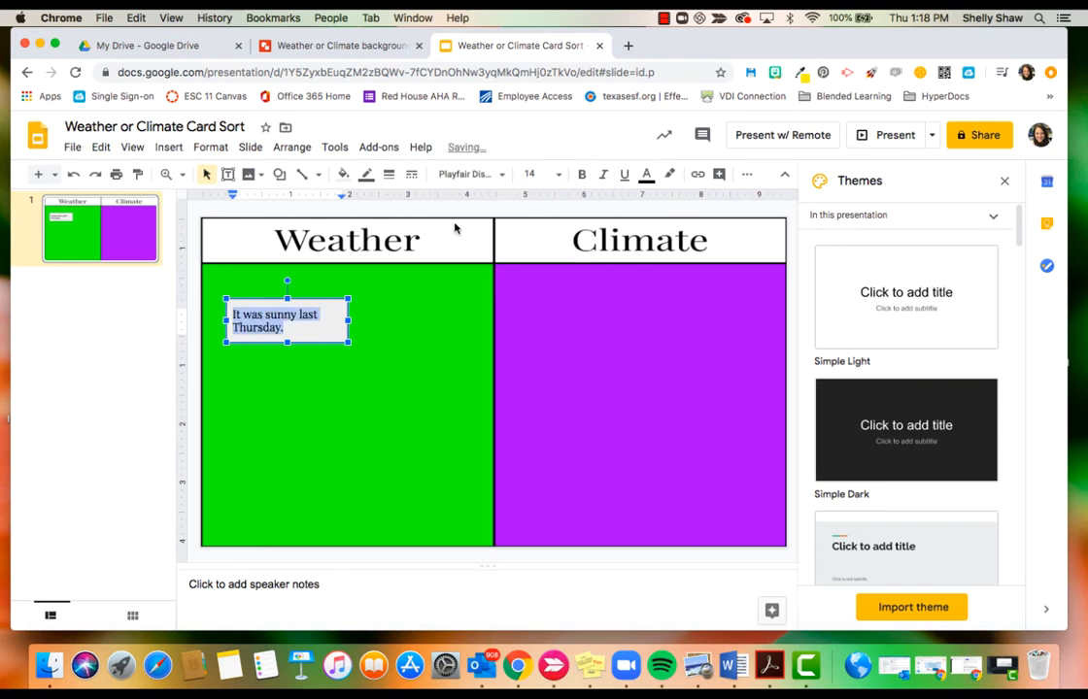
{"action": "left_click", "coordinate": [394, 409]}
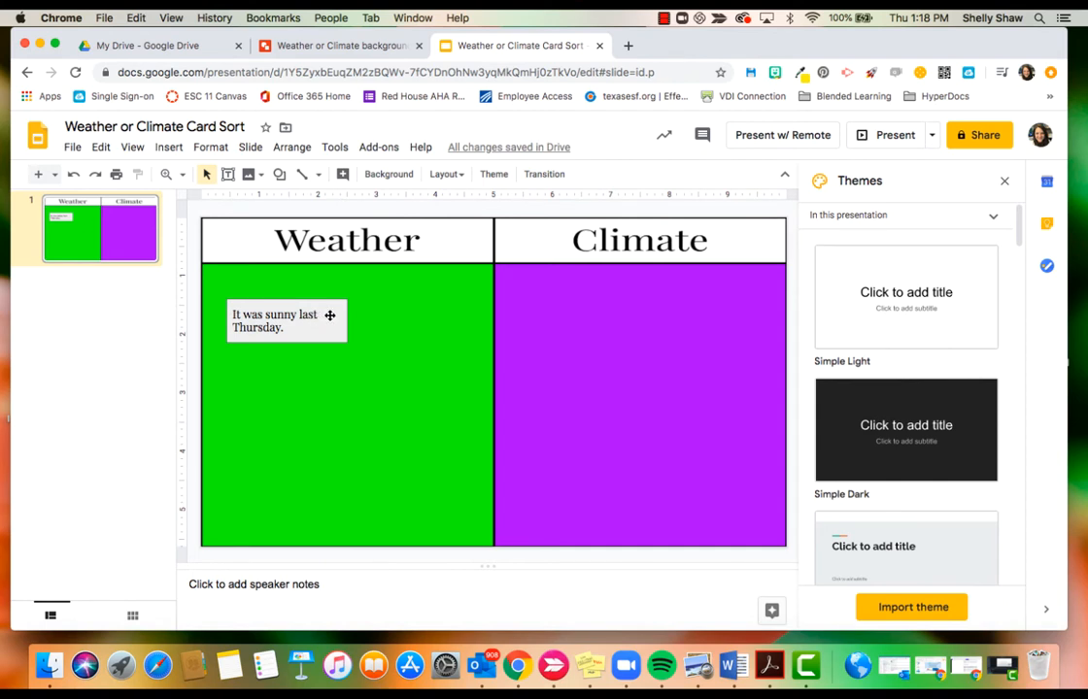
- Centre the card on the column divider just below the headings and paste a copy of it
{"action": "left_click_drag", "start_coordinate": [325, 318], "coordinate": [534, 300]}
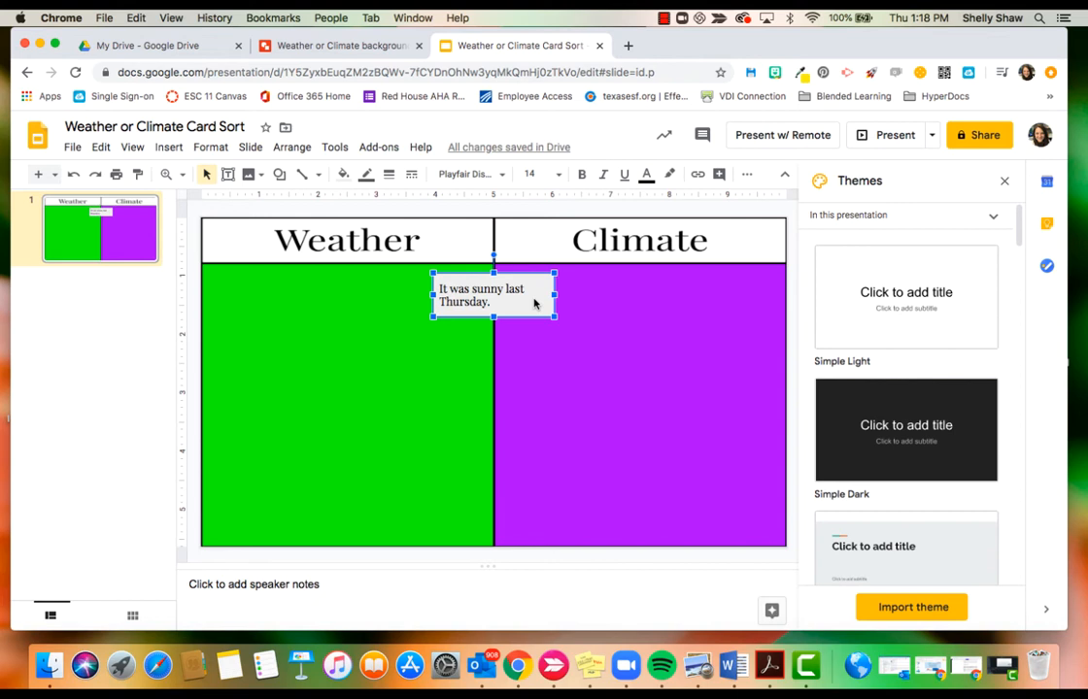
{"action": "left_click", "coordinate": [475, 365]}
{"action": "key", "text": "super+v"}
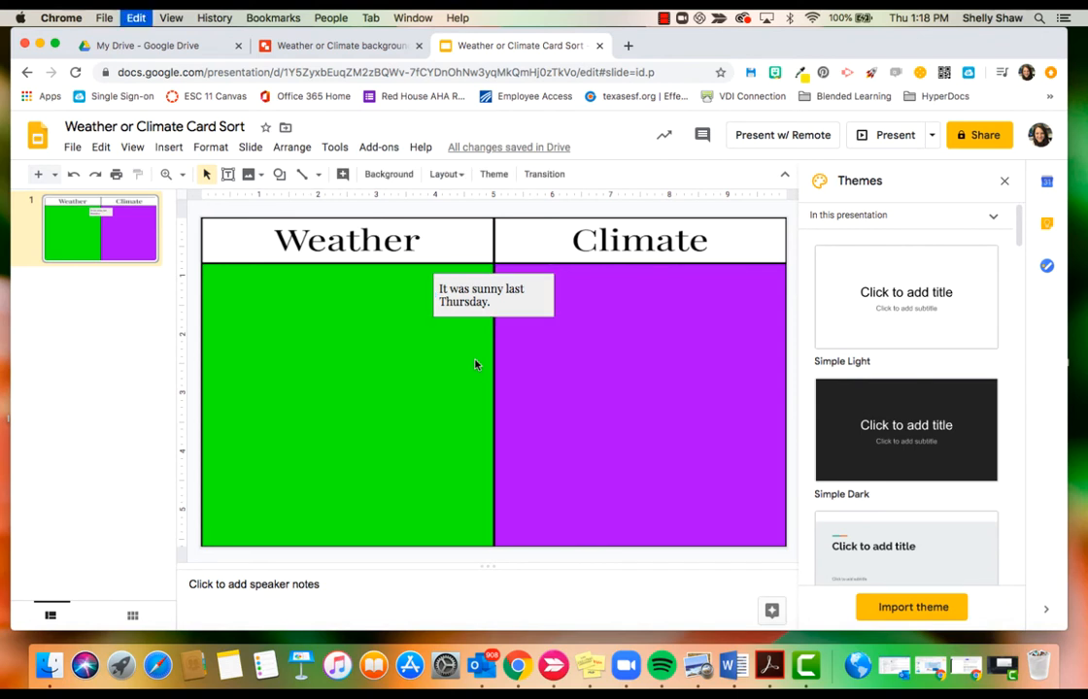